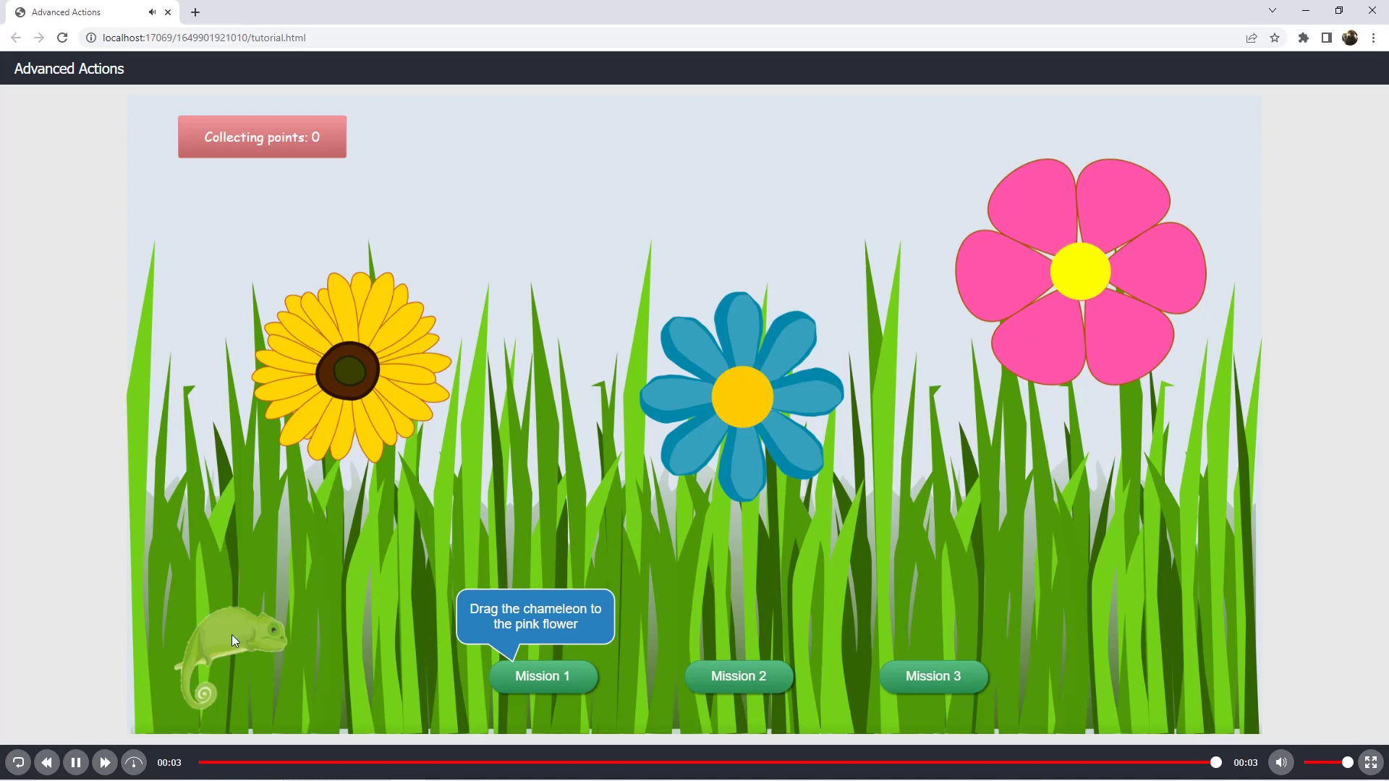
In the preview, drag the chameleon to the pink, yellow and blue flowers across Missions 1–3, then close it
{"action": "left_click_drag", "start_coordinate": [232, 635], "coordinate": [1074, 224]}
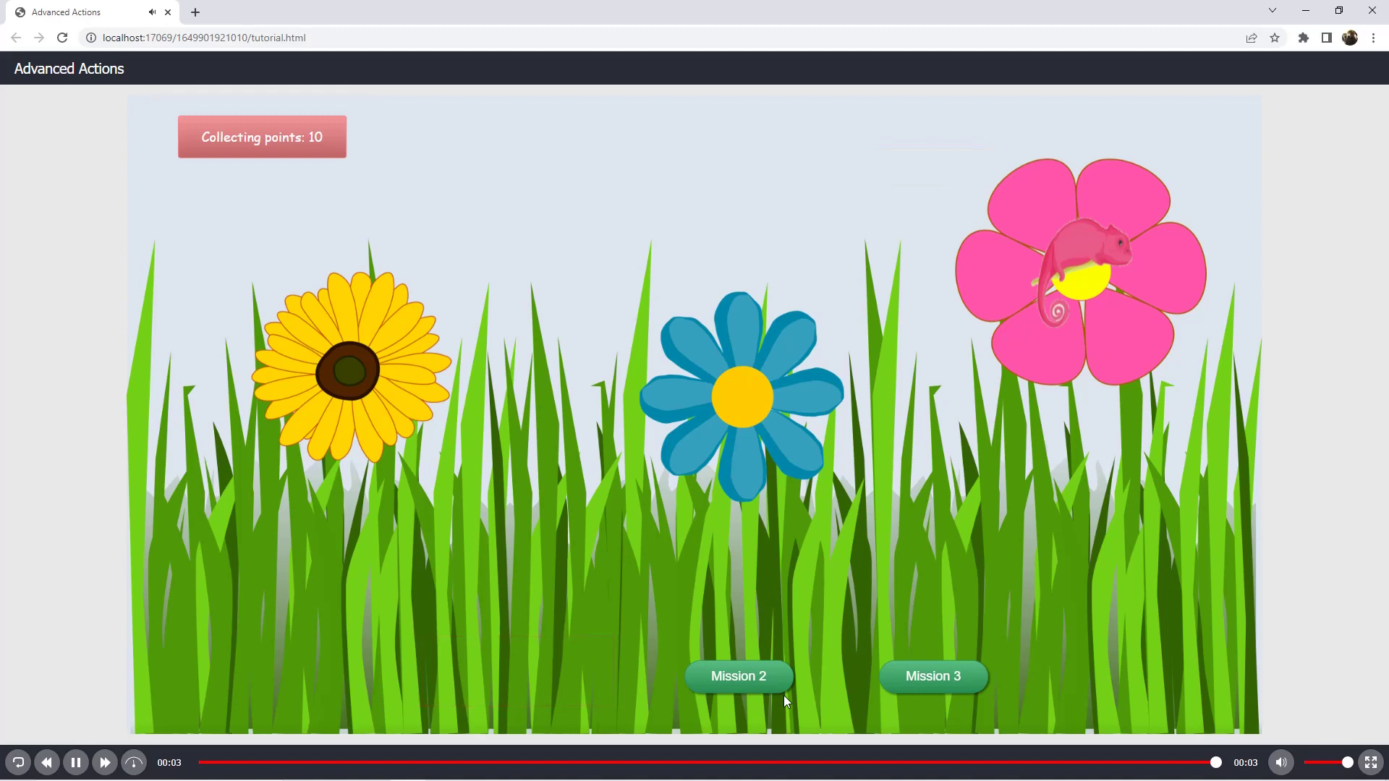
{"action": "left_click", "coordinate": [779, 681]}
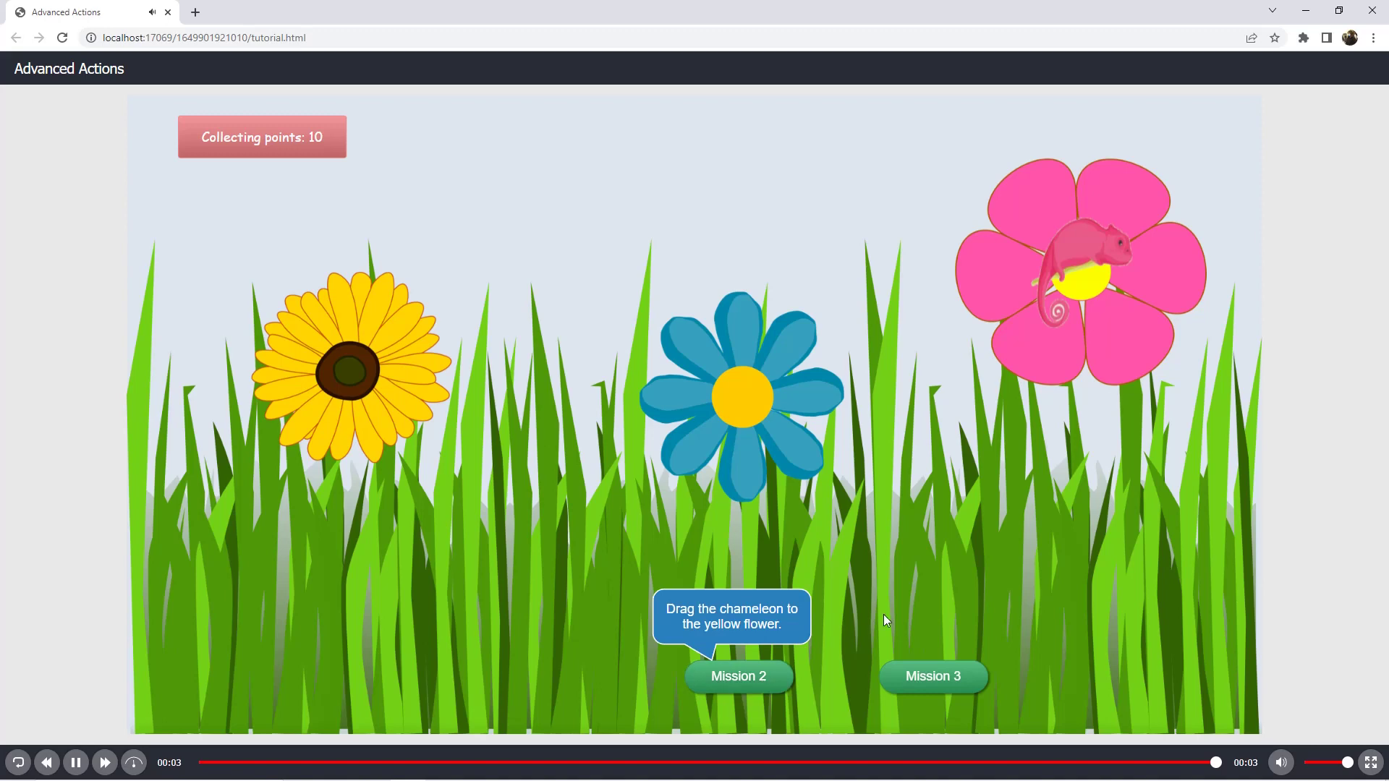
{"action": "left_click_drag", "start_coordinate": [1103, 275], "coordinate": [331, 323]}
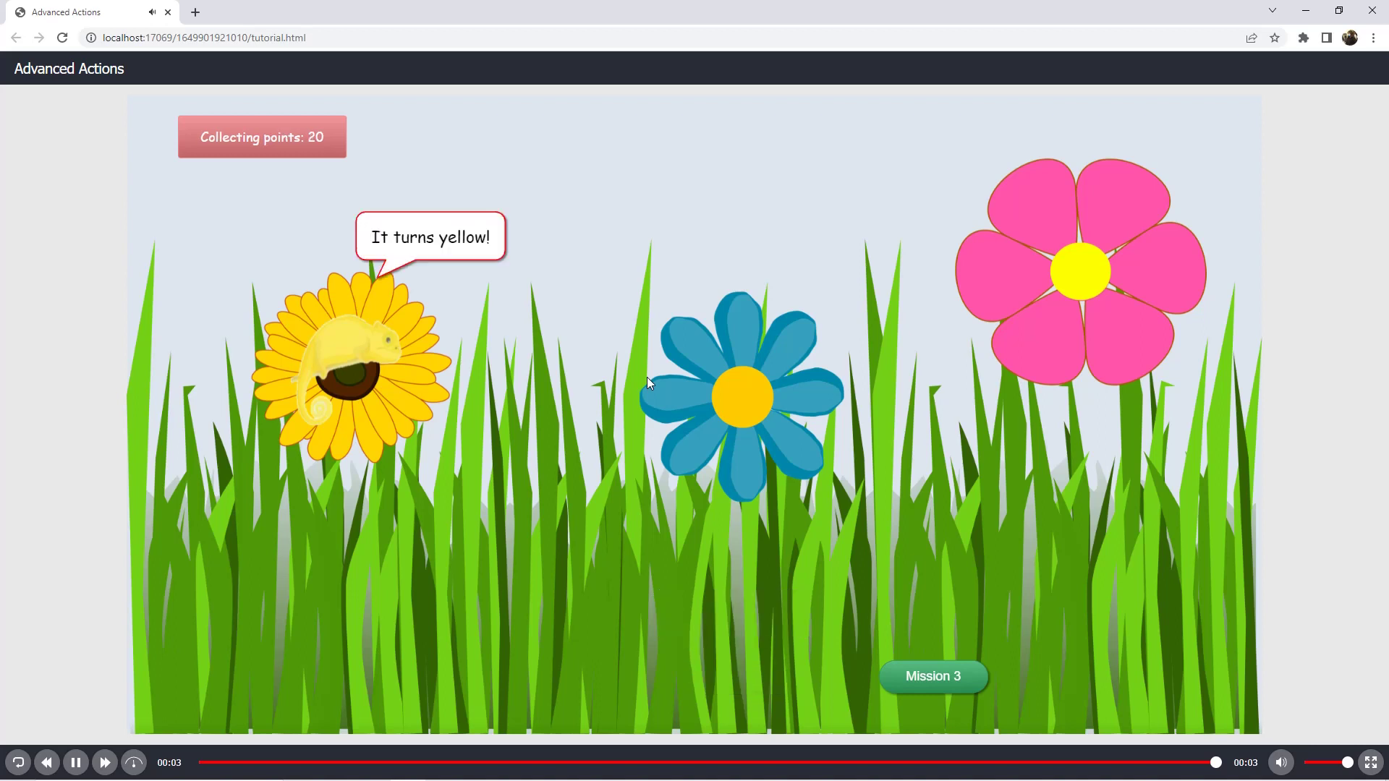
{"action": "left_click", "coordinate": [958, 692]}
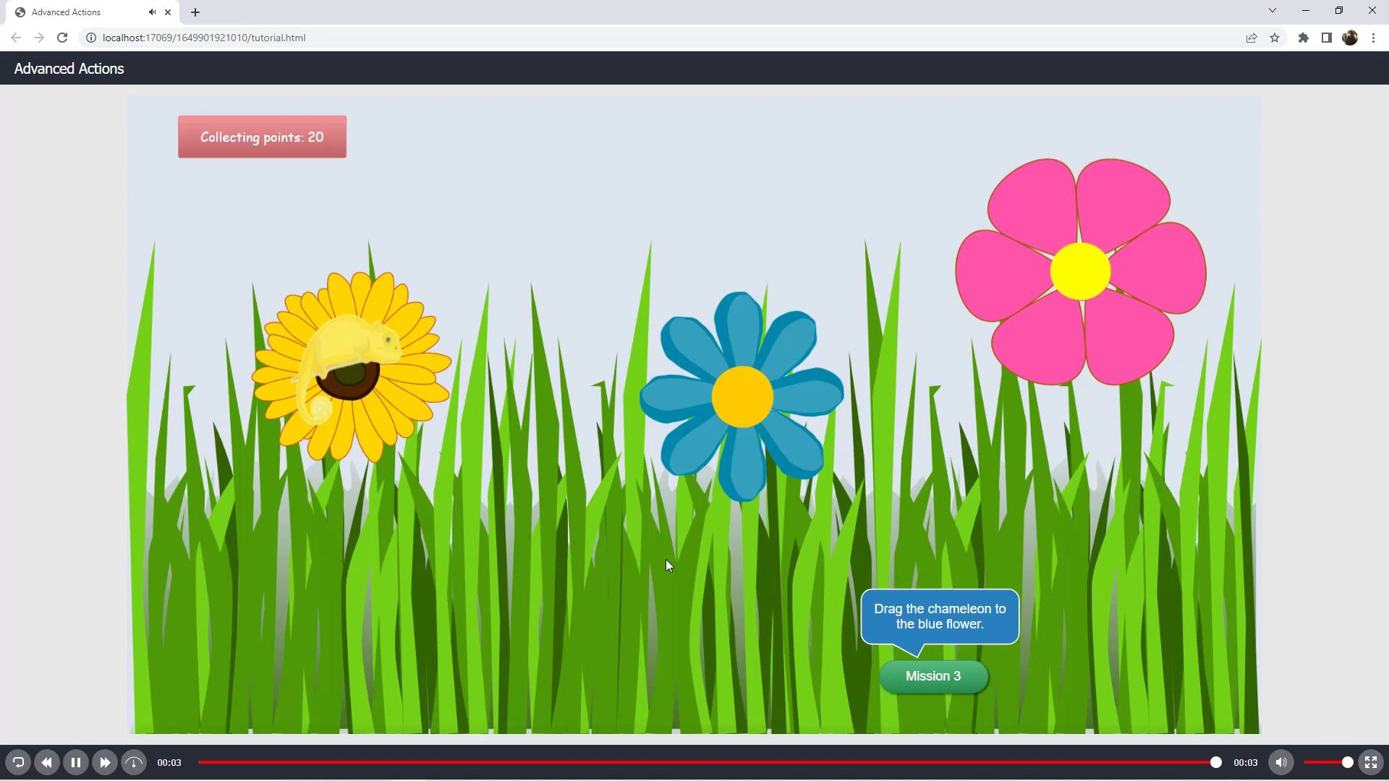
{"action": "left_click_drag", "start_coordinate": [353, 350], "coordinate": [743, 327]}
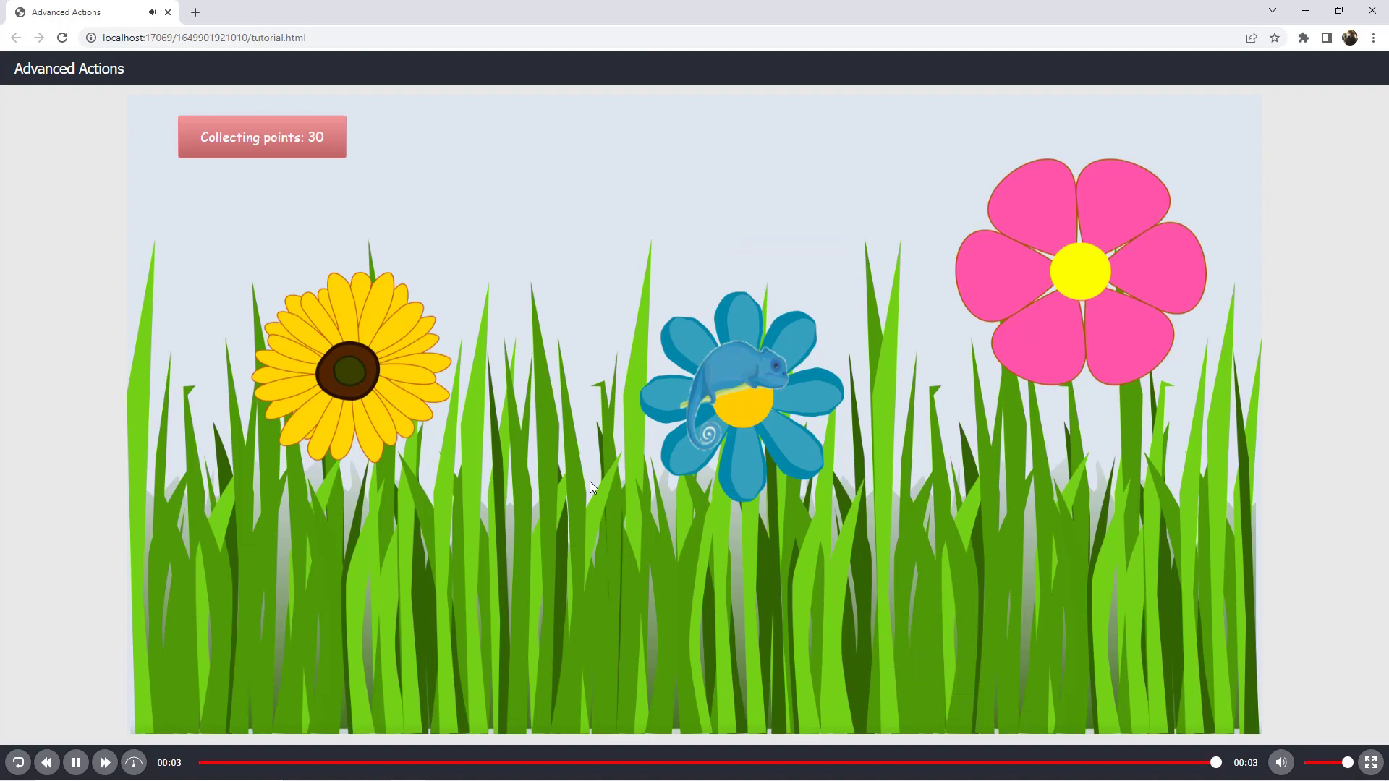
{"action": "key", "text": "ctrl+w"}
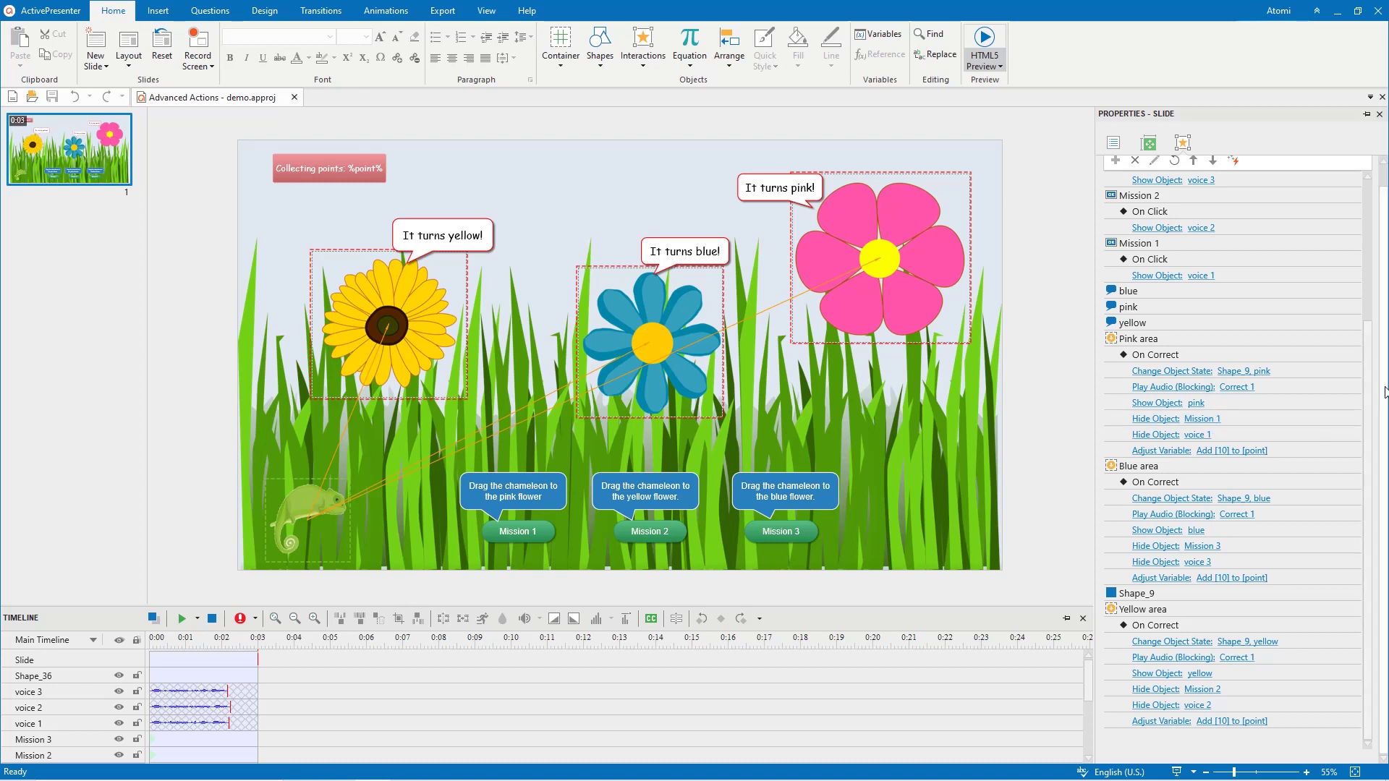
{"action": "scroll", "coordinate": [1229, 420], "scroll_direction": "up", "scroll_amount": 1}
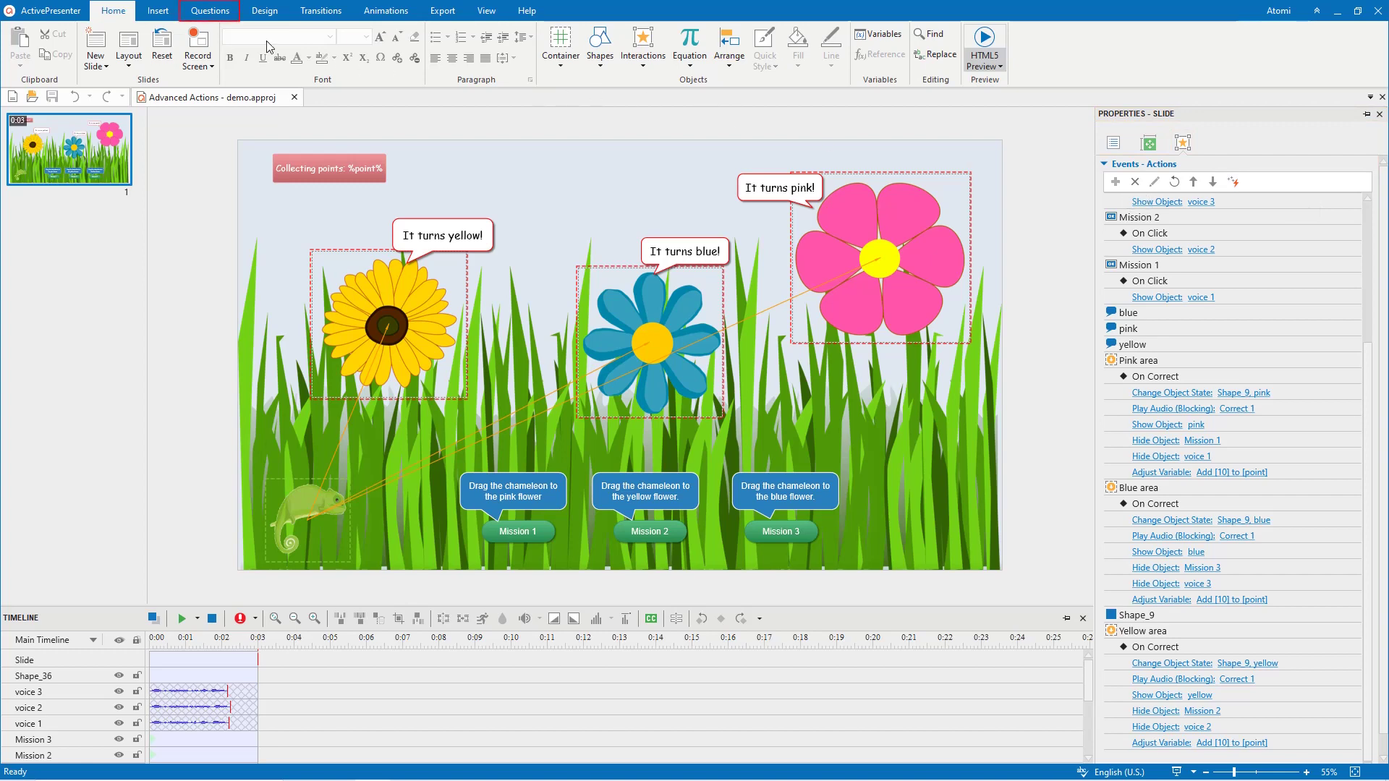
Open the Advanced Actions editor from the Questions tab
{"action": "left_click", "coordinate": [227, 19]}
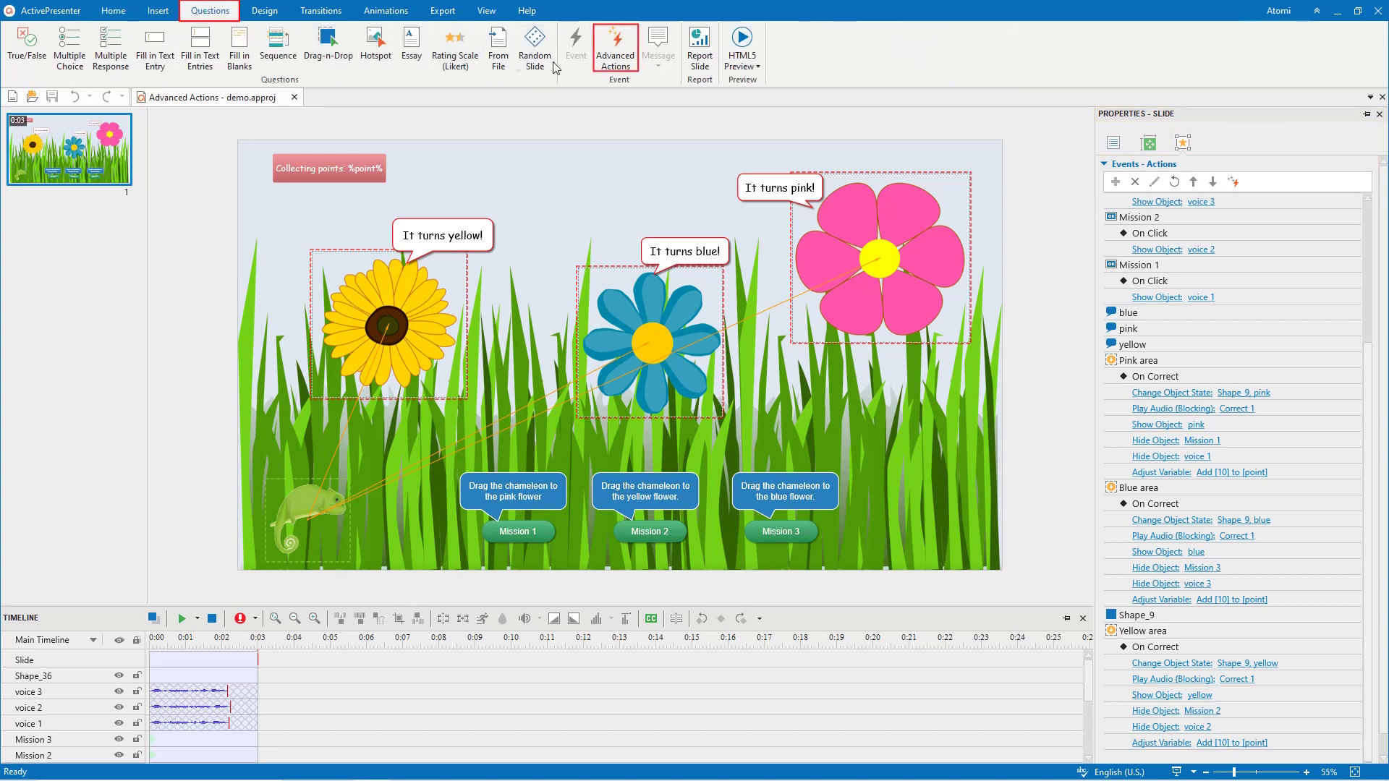
{"action": "left_click", "coordinate": [616, 57]}
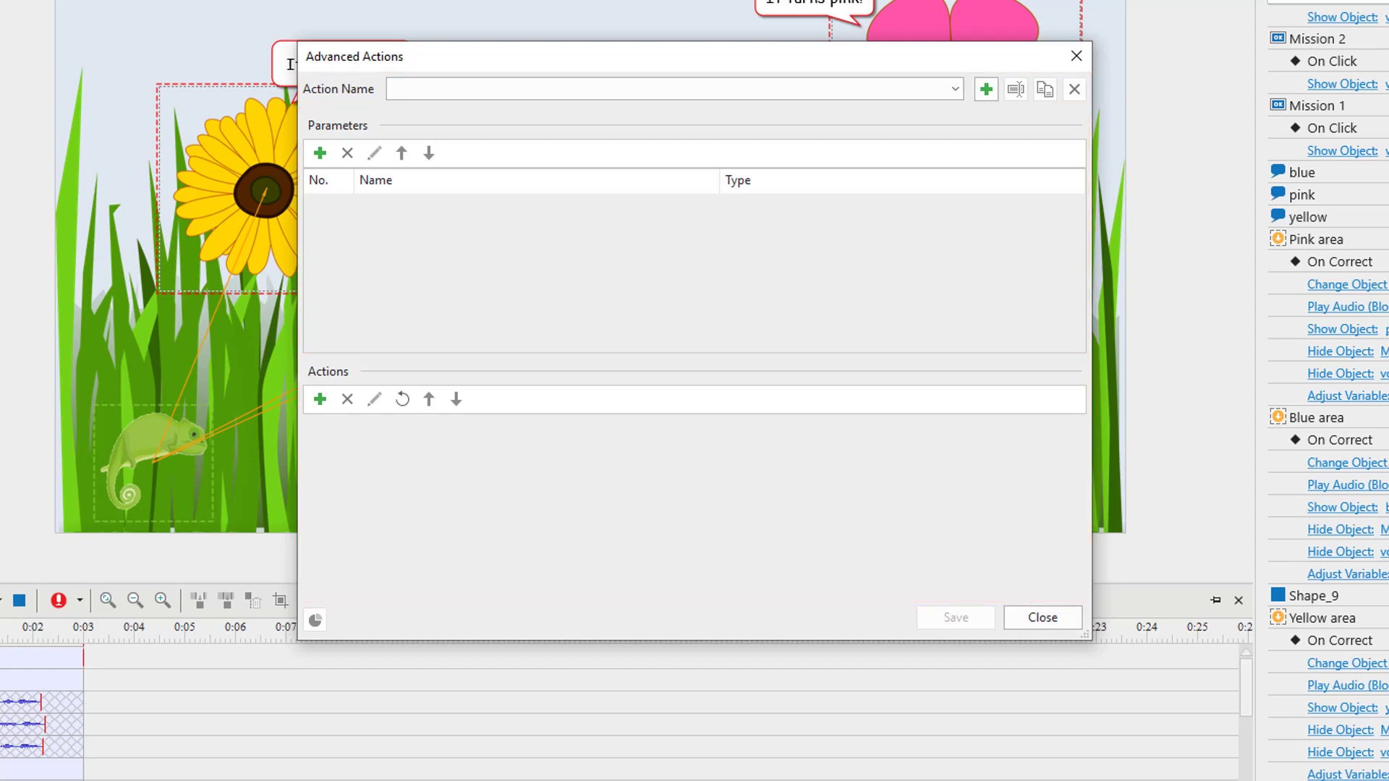
Add a new advanced action and name it 'OnCorrect'
{"action": "left_click", "coordinate": [954, 89]}
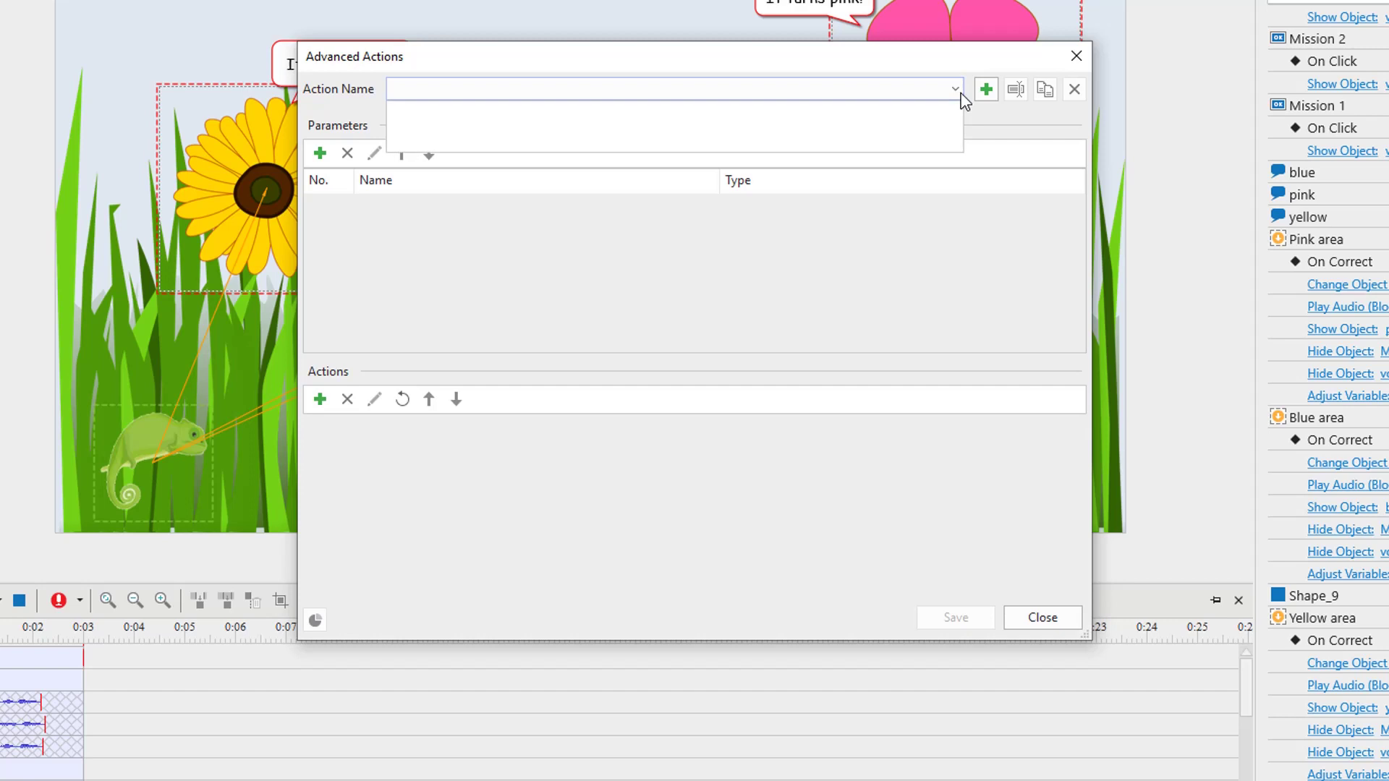
{"action": "left_click", "coordinate": [962, 93]}
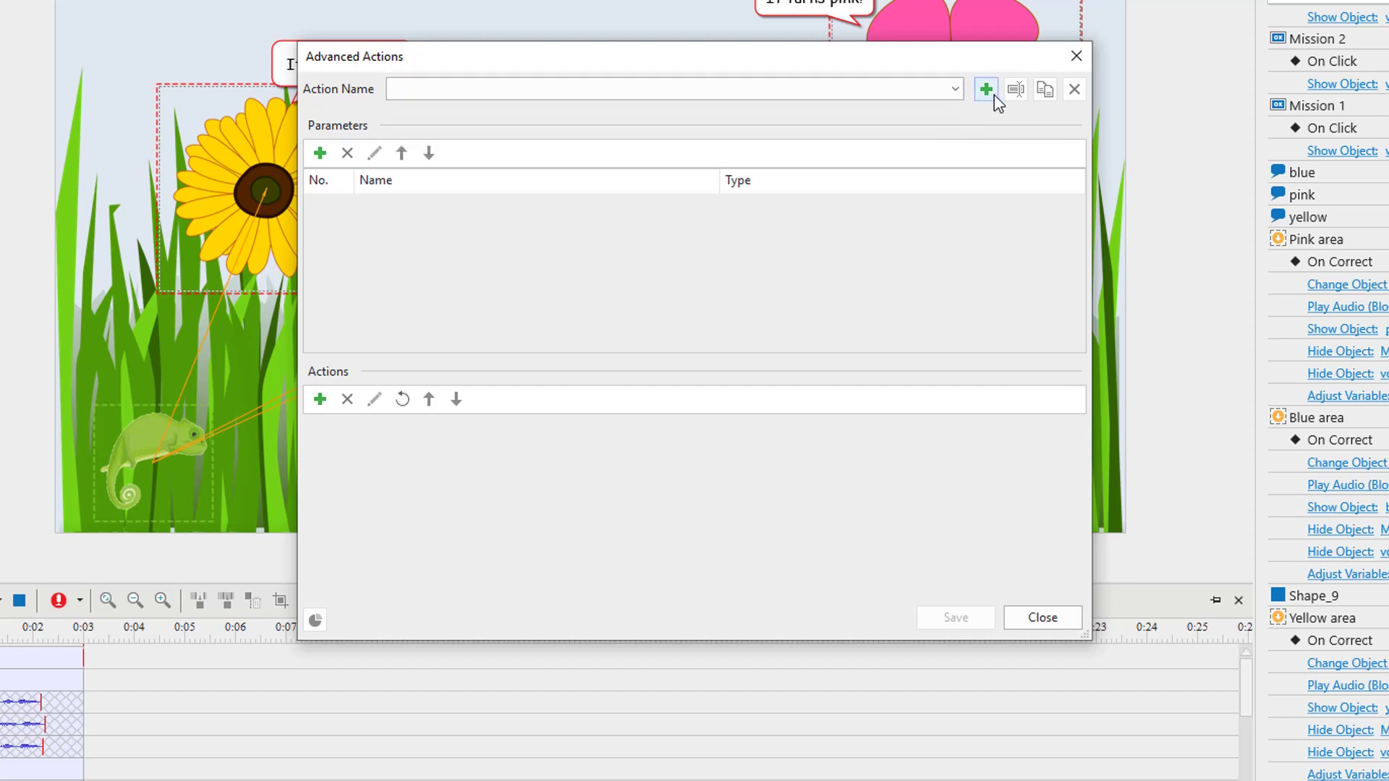
{"action": "left_click", "coordinate": [993, 93]}
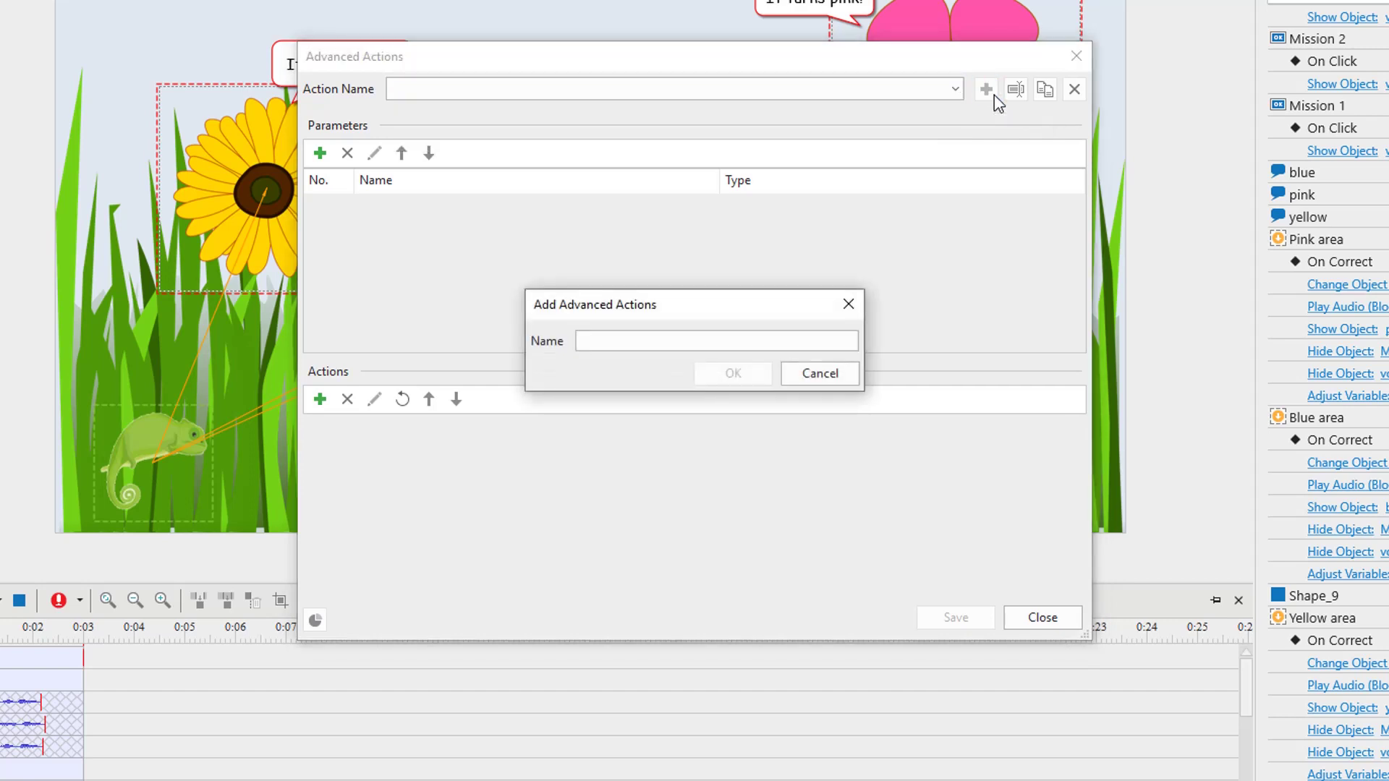
{"action": "type", "text": "OnCorrect"}
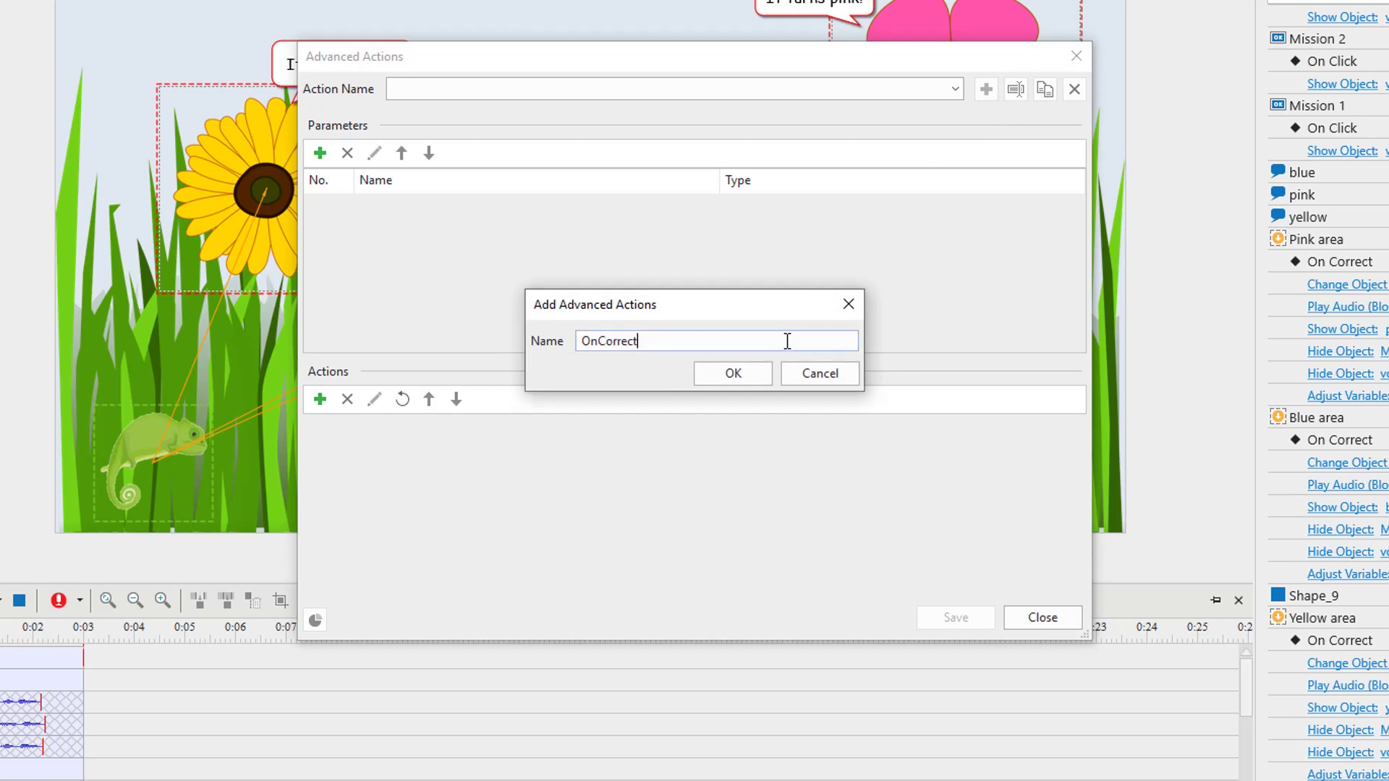
{"action": "left_click", "coordinate": [733, 373]}
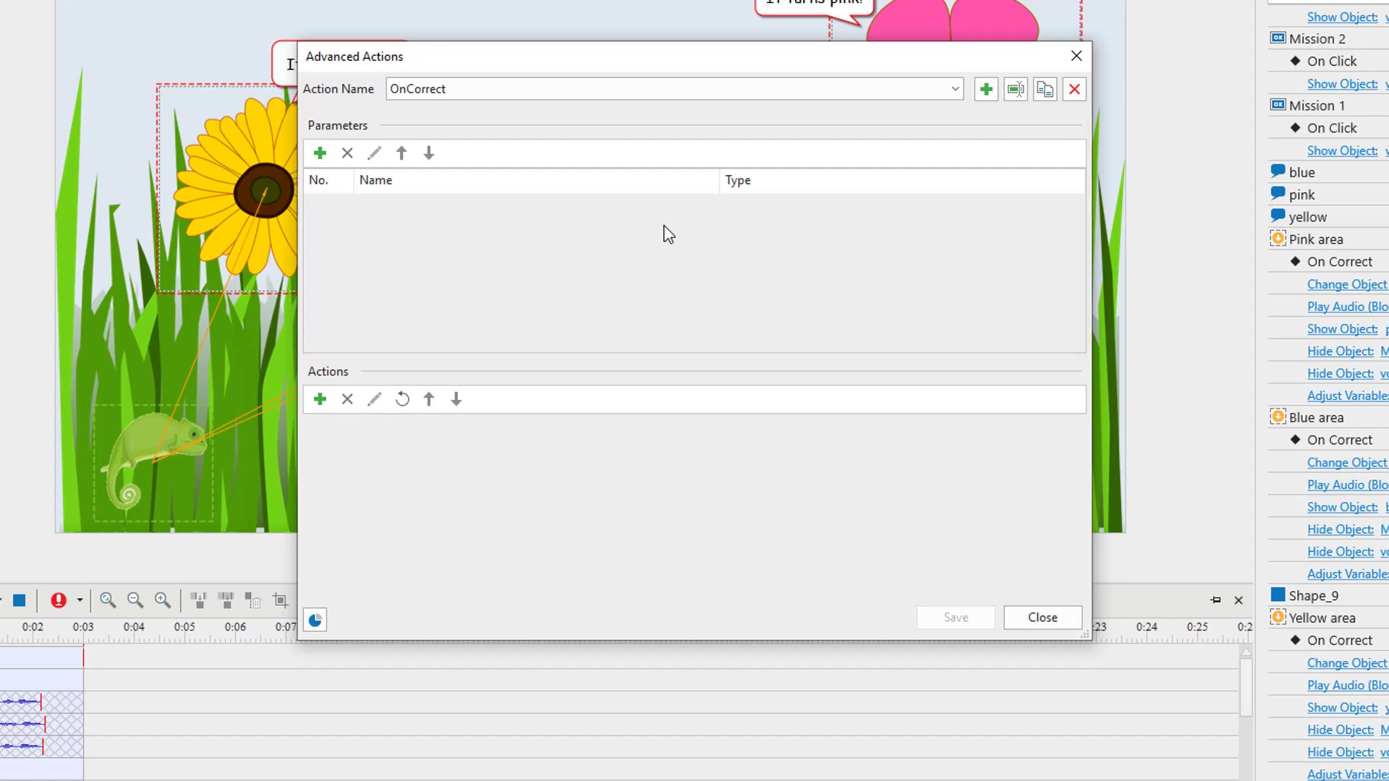
Add a parameter named 'Change State' with type Control State
{"action": "left_click", "coordinate": [320, 153]}
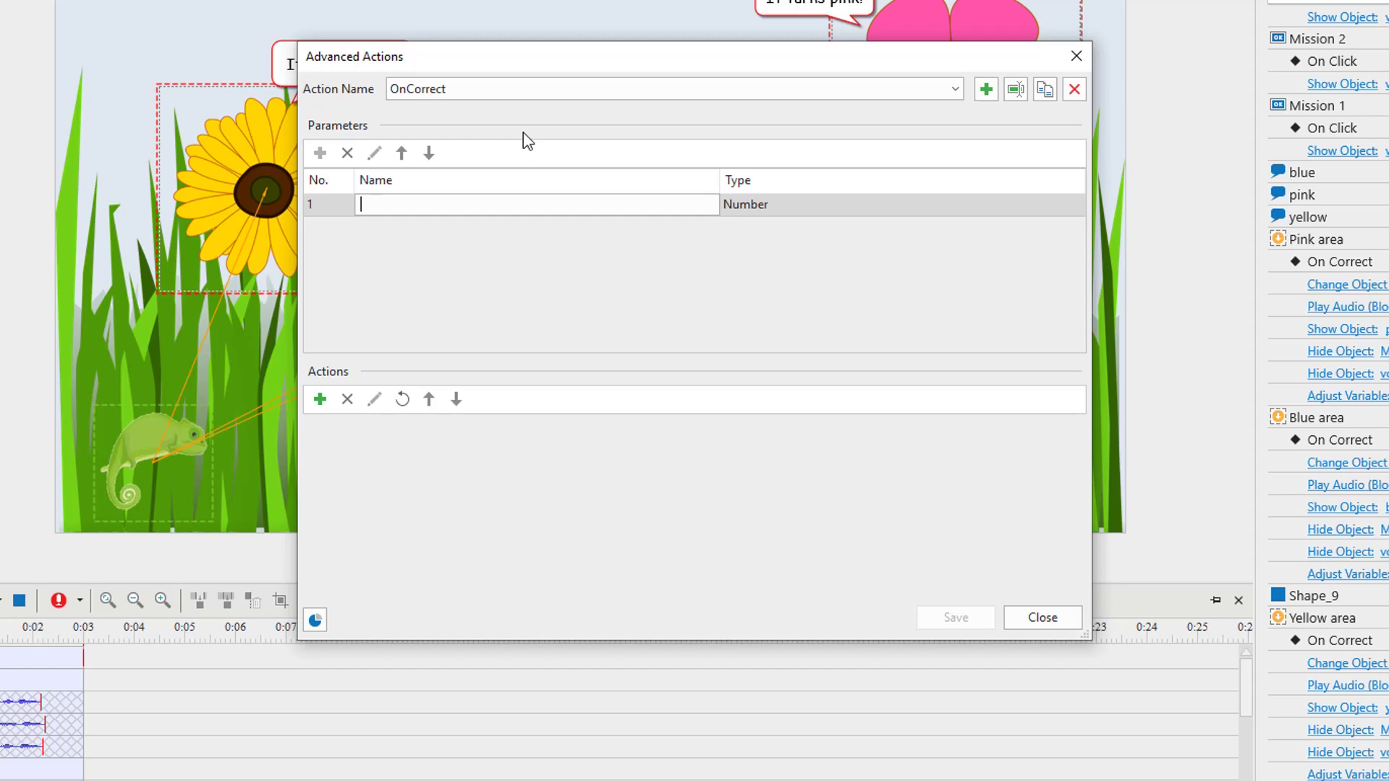
{"action": "type", "text": "Change State"}
{"action": "left_click", "coordinate": [792, 203]}
{"action": "left_click", "coordinate": [792, 204]}
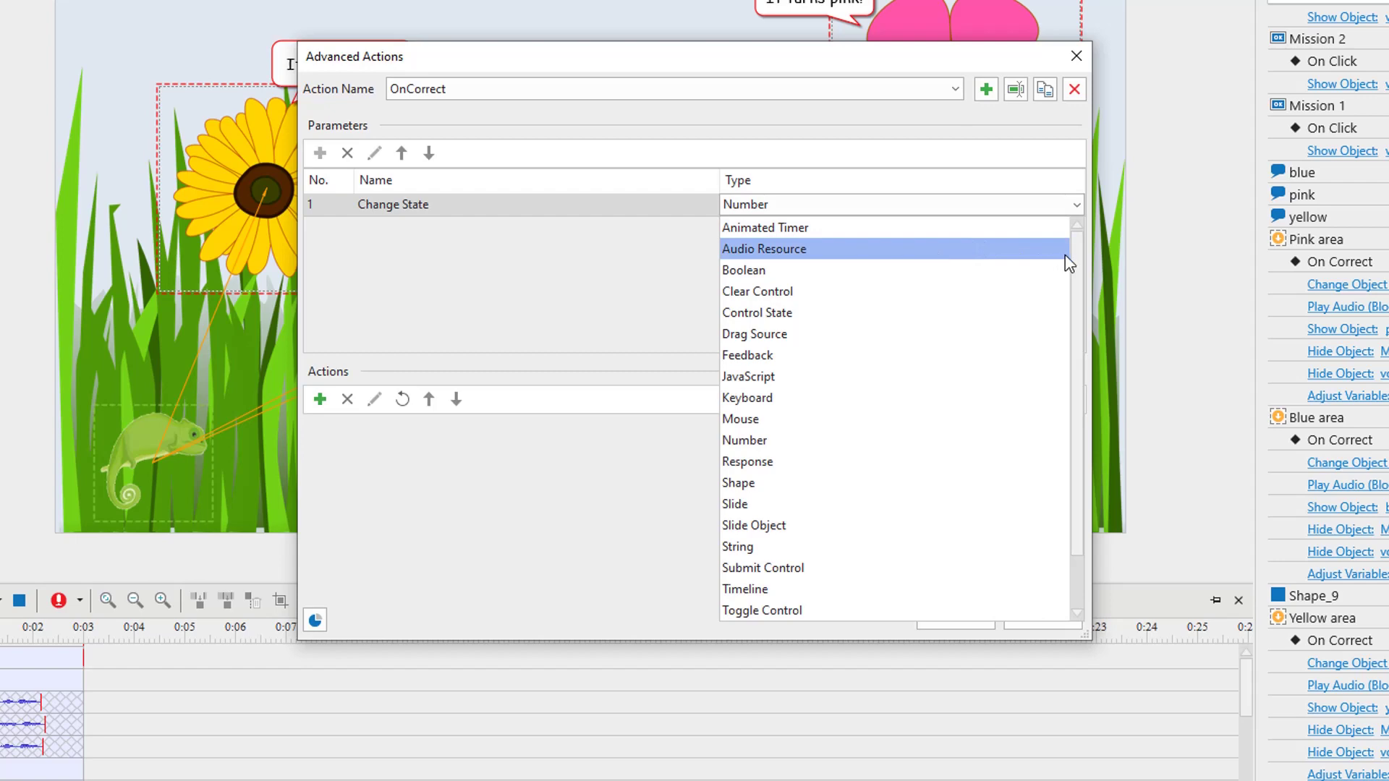
{"action": "mouse_move", "coordinate": [1077, 282]}
{"action": "left_mouse_down"}
{"action": "mouse_move", "coordinate": [1079, 360]}
{"action": "mouse_move", "coordinate": [1078, 266]}
{"action": "left_mouse_up"}
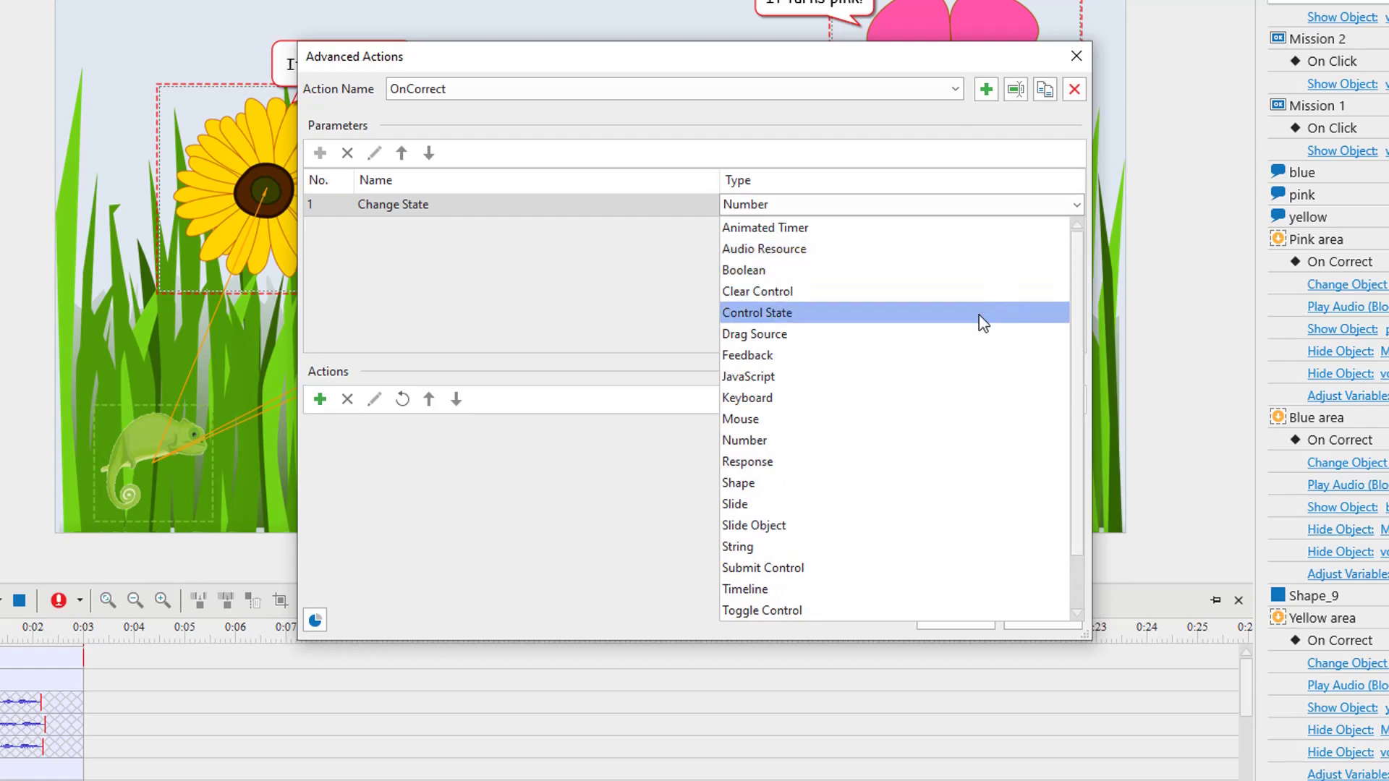
{"action": "left_click", "coordinate": [979, 322]}
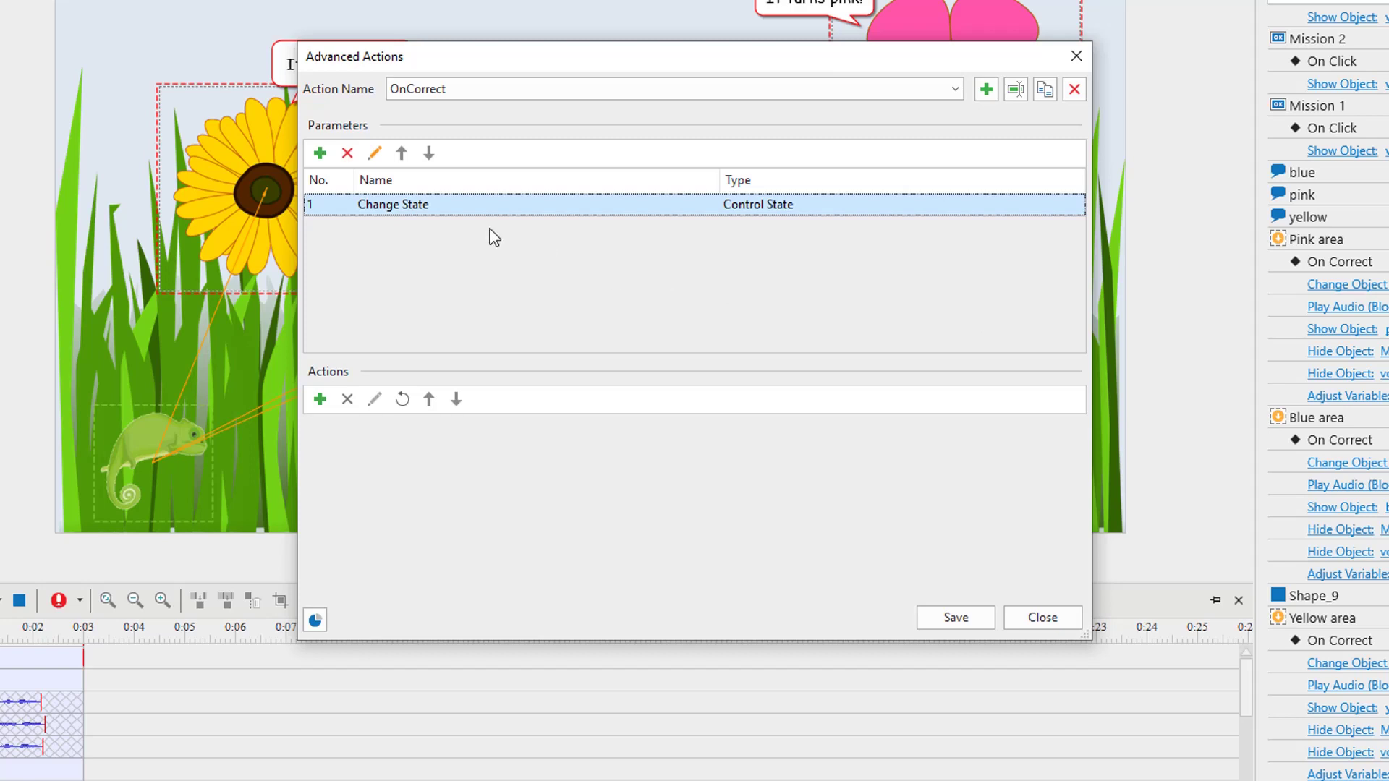
Add a 'Show object' parameter of type Slide Object
{"action": "left_click", "coordinate": [321, 154]}
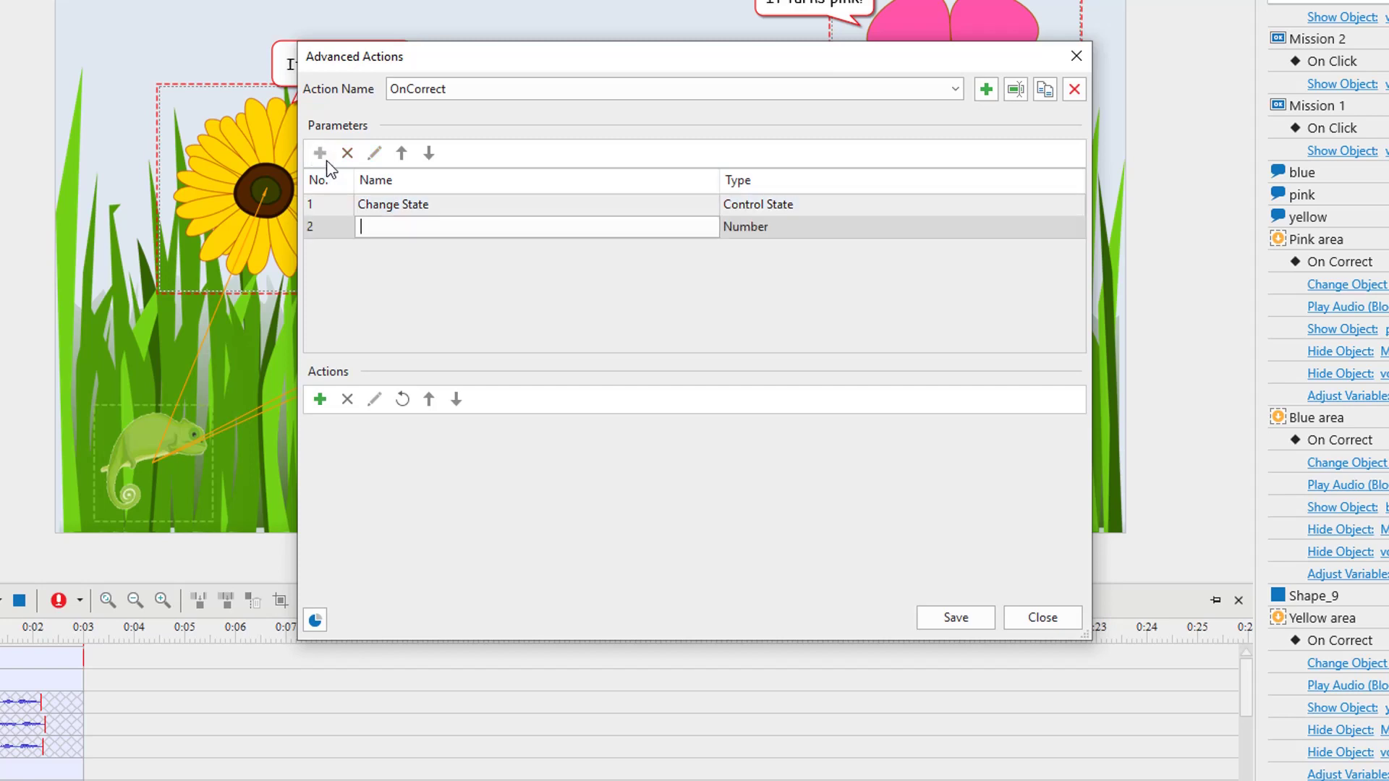
{"action": "type", "text": "Show object"}
{"action": "left_click", "coordinate": [782, 236]}
{"action": "left_click", "coordinate": [800, 544]}
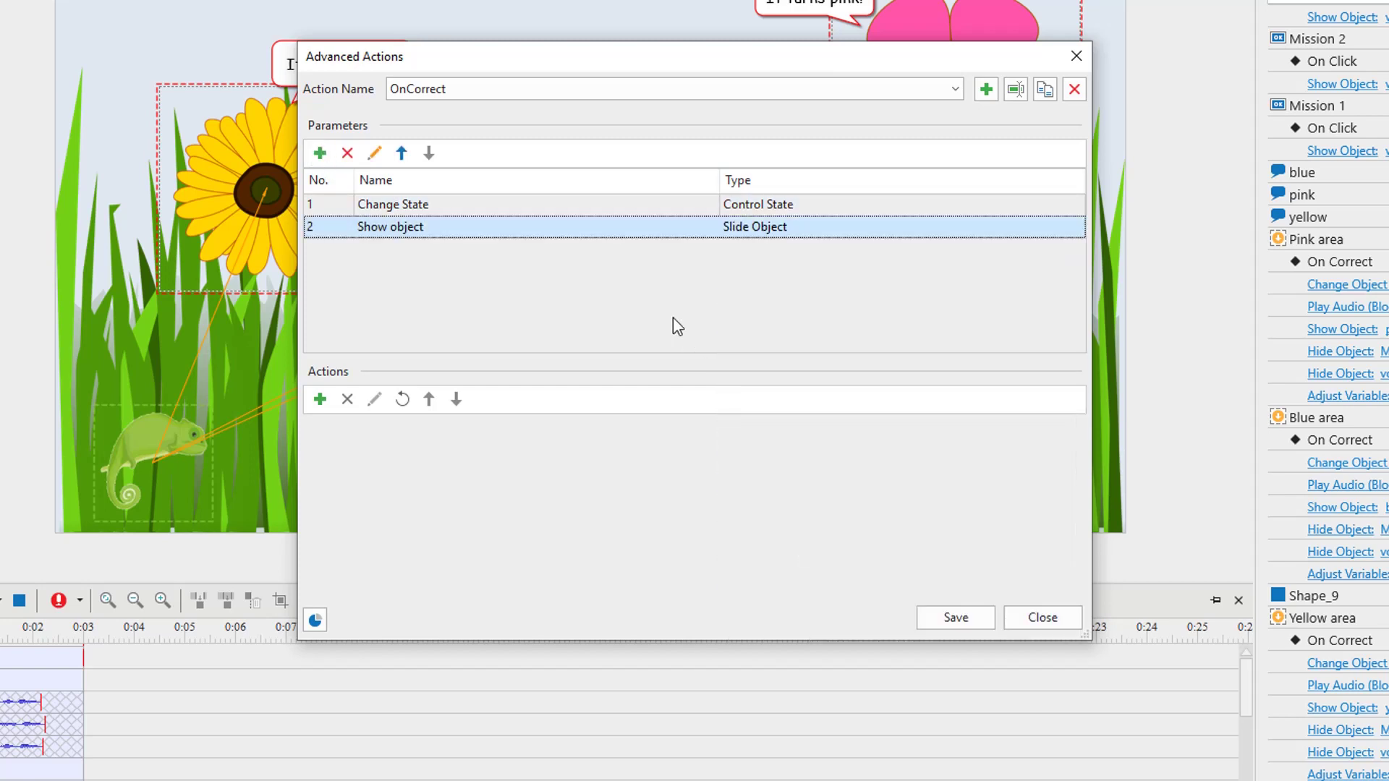
Add a 'Hide button' parameter of type Slide Object
{"action": "left_click", "coordinate": [320, 154]}
{"action": "type", "text": "Hide button"}
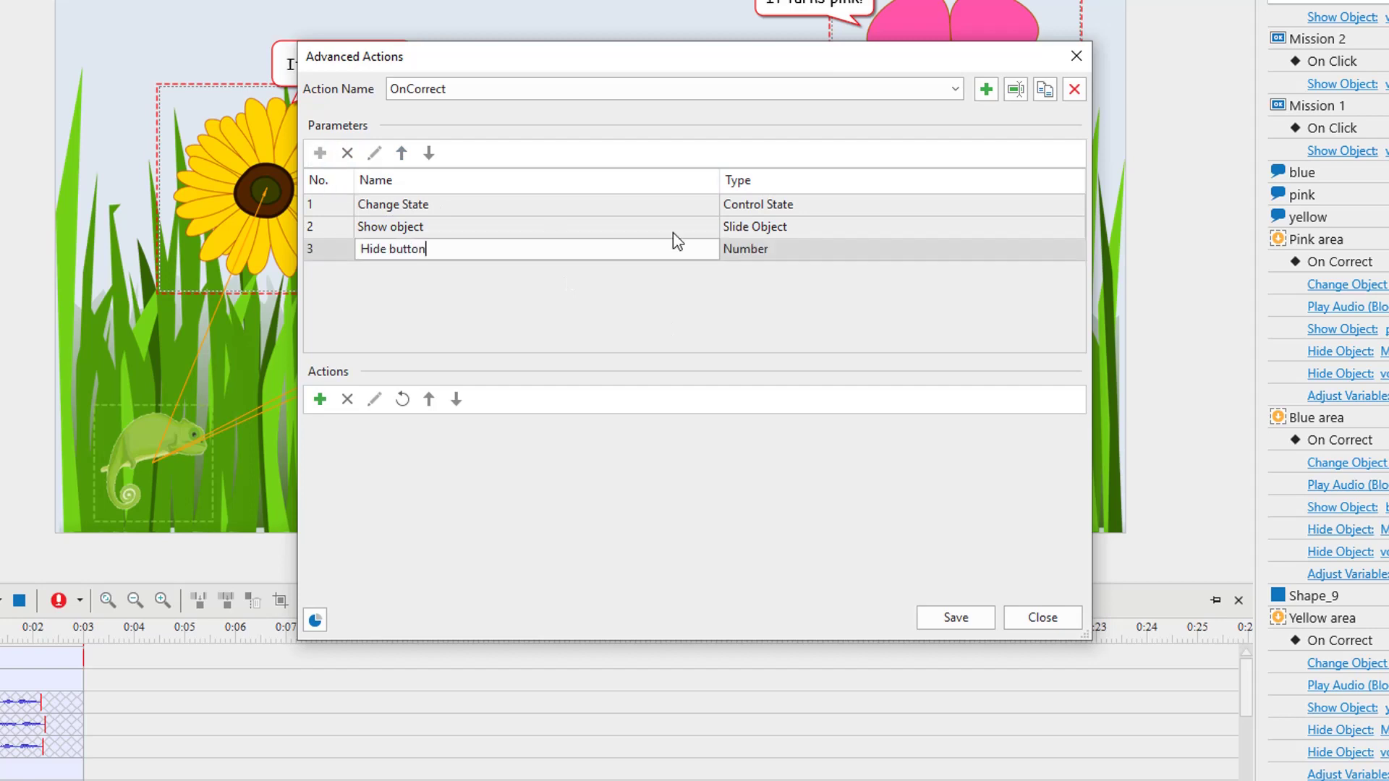
{"action": "left_click", "coordinate": [778, 249]}
{"action": "left_click", "coordinate": [795, 568]}
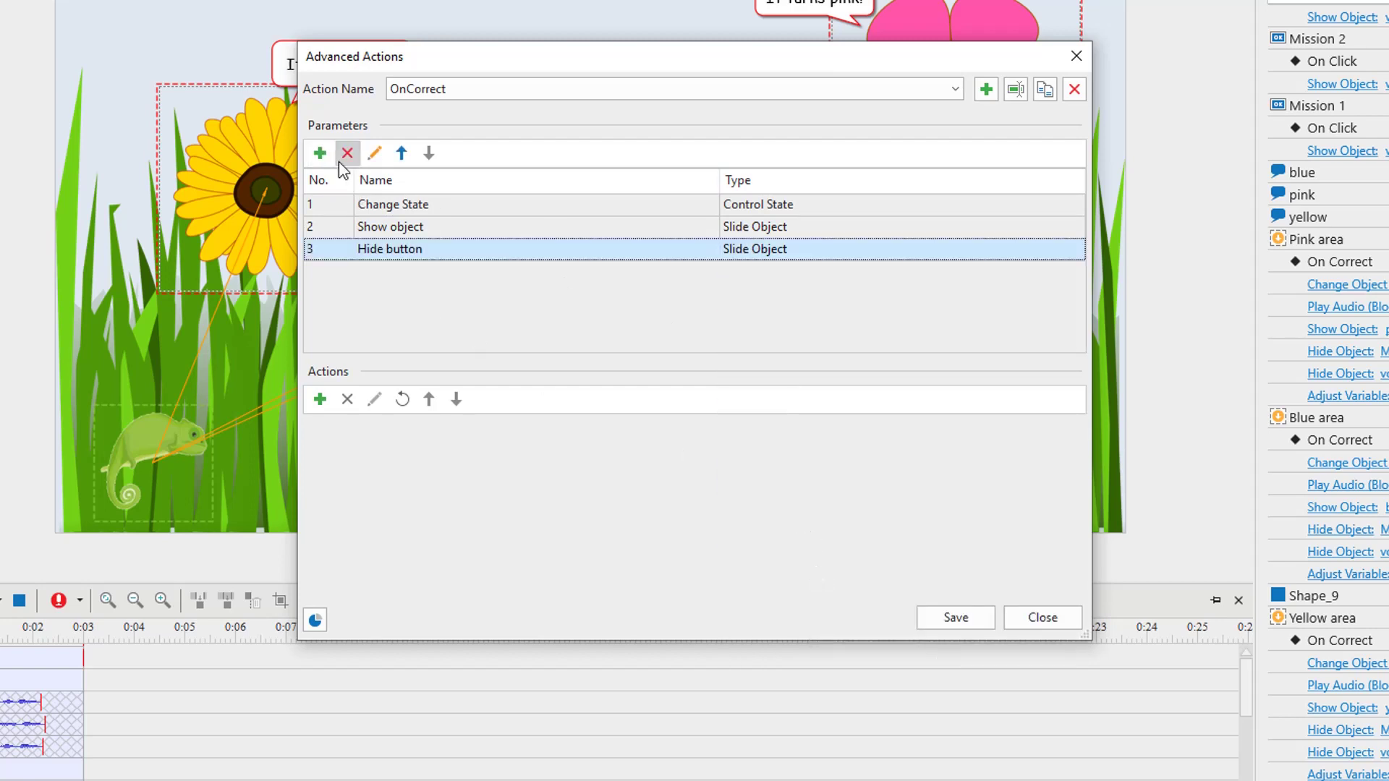
Add a 'Hide mission' parameter of type Slide Object
{"action": "left_click", "coordinate": [320, 152]}
{"action": "type", "text": "Hide mission"}
{"action": "left_click", "coordinate": [763, 278]}
{"action": "left_click", "coordinate": [809, 591]}
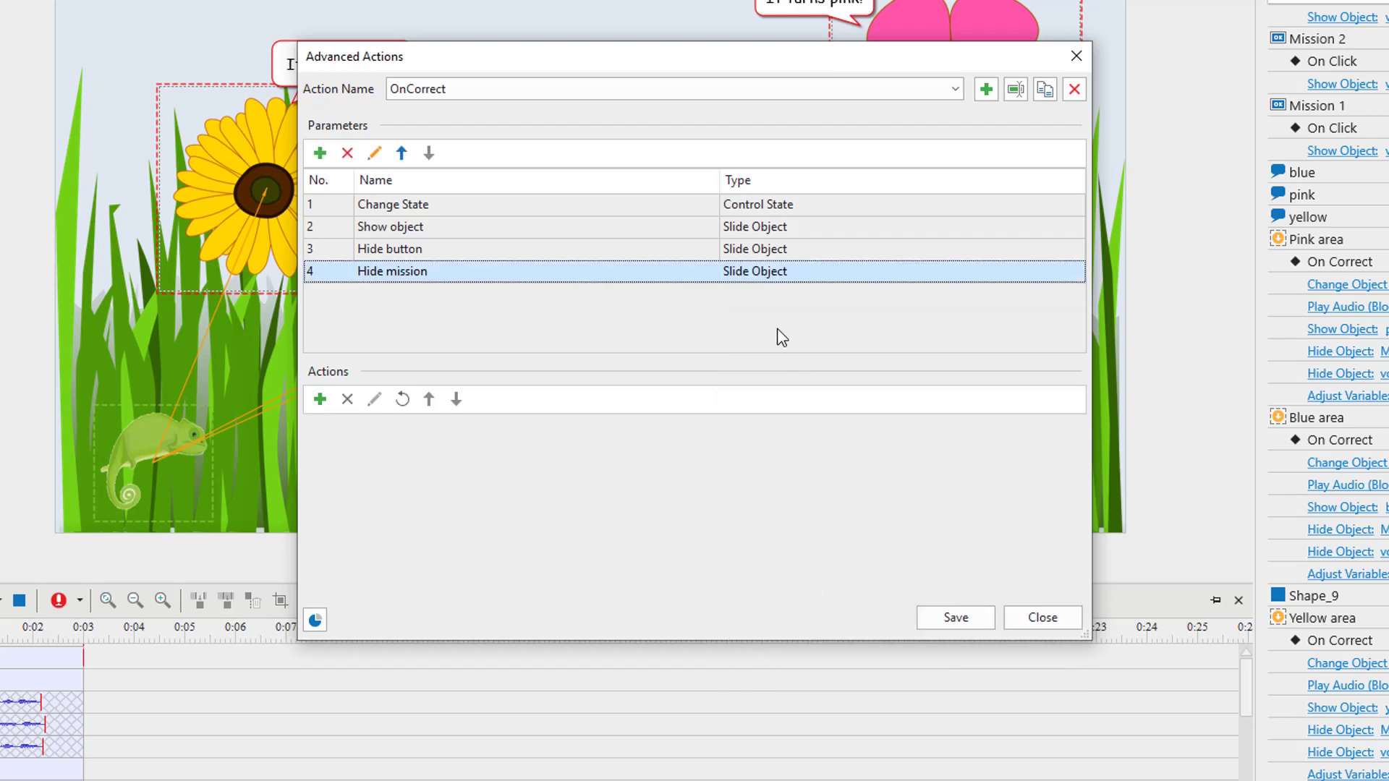
{"action": "left_click", "coordinate": [441, 248]}
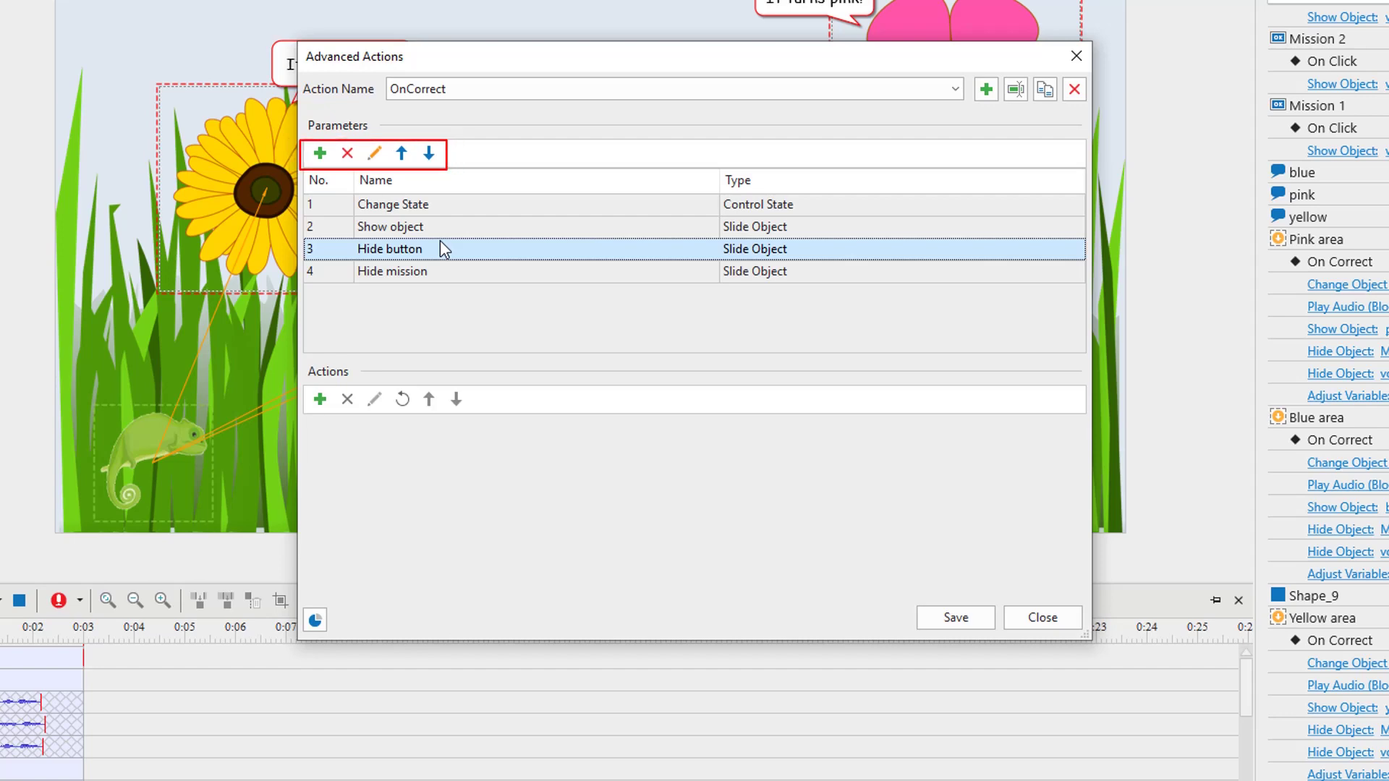
{"action": "left_click", "coordinate": [467, 315]}
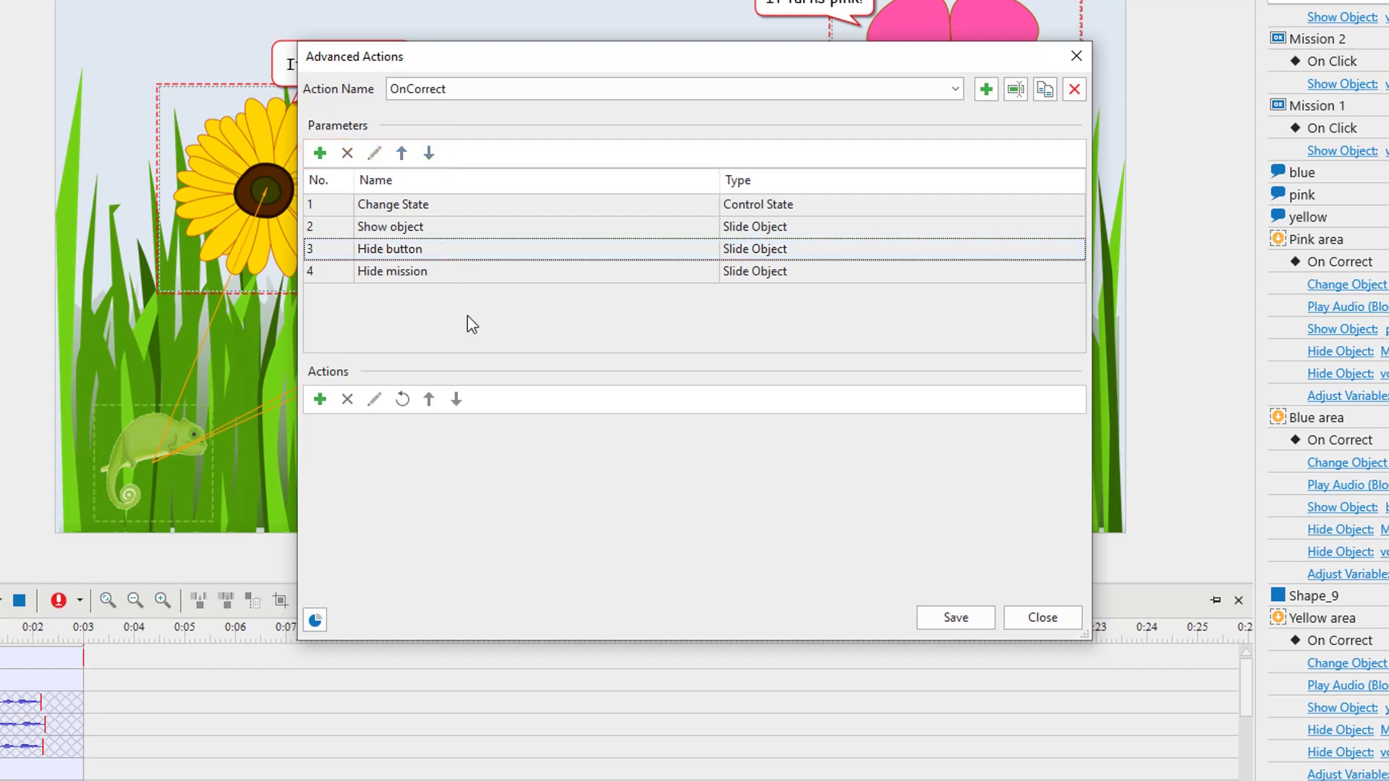
Add a Change Object State action on Shape_9 whose state comes from the Change State parameter
{"action": "left_click", "coordinate": [327, 403]}
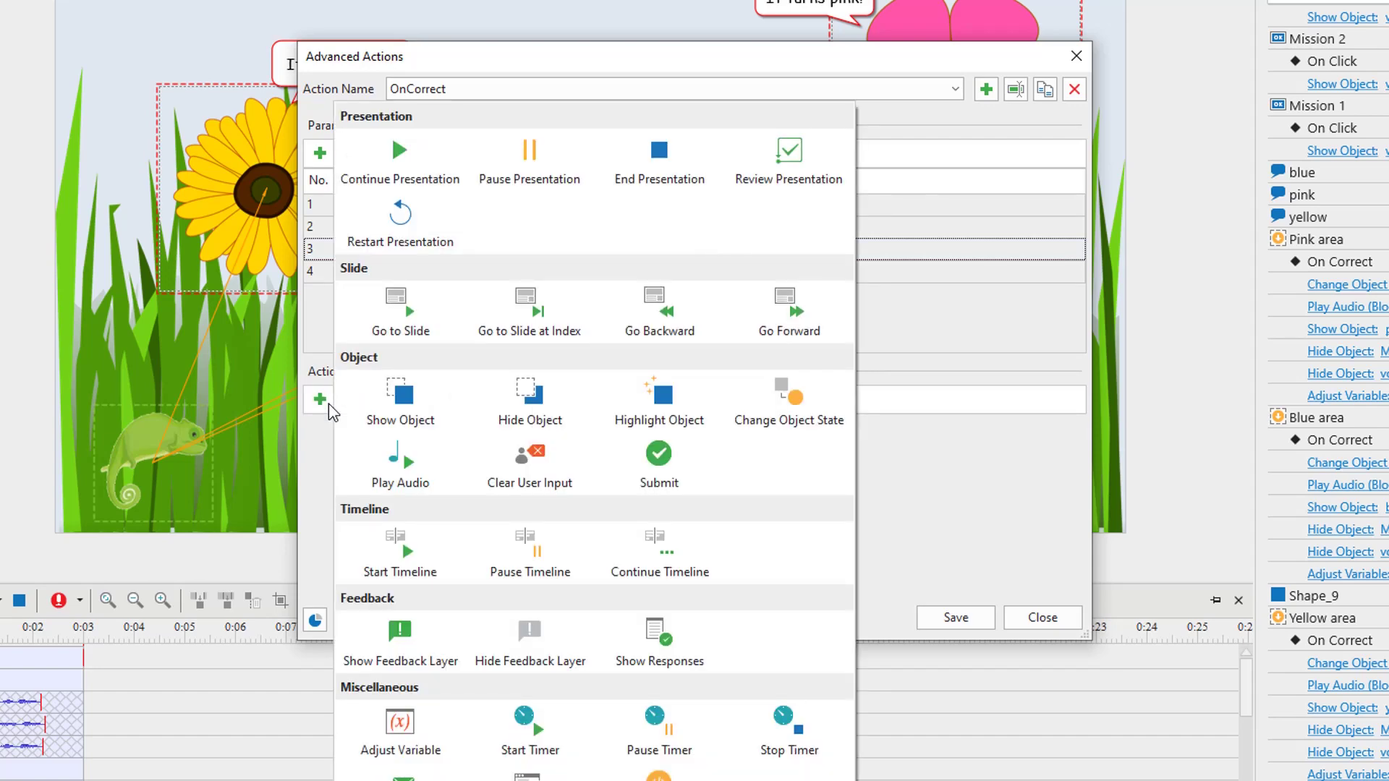
{"action": "left_click", "coordinate": [827, 427]}
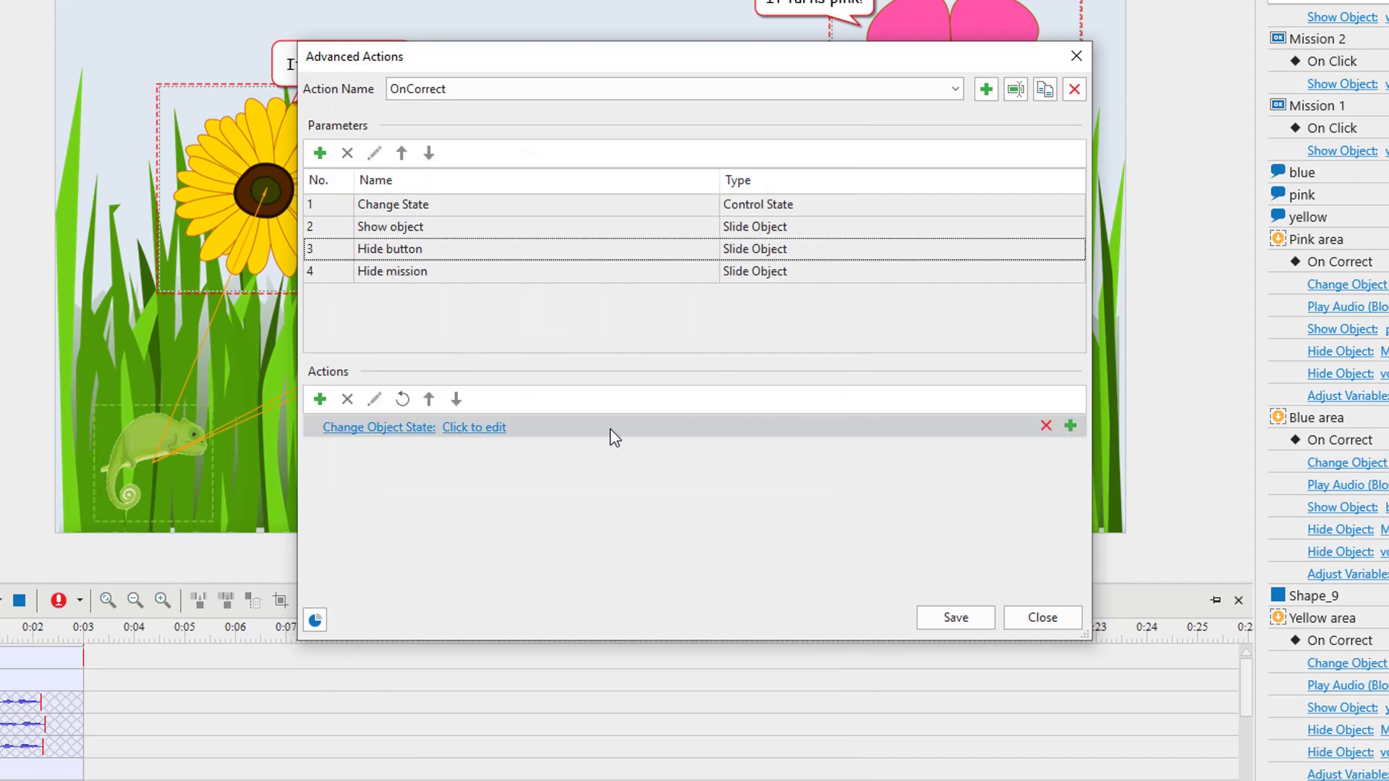
{"action": "left_click", "coordinate": [508, 431]}
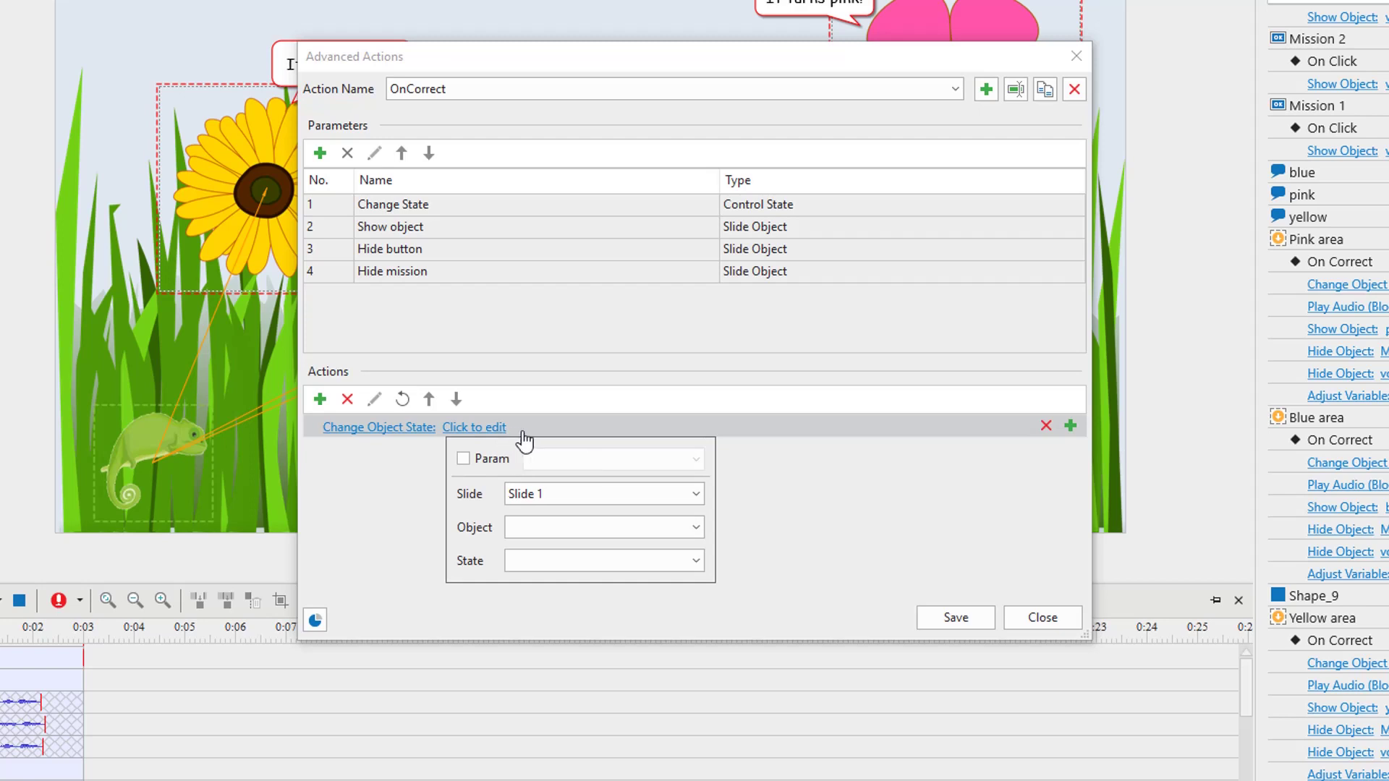
{"action": "left_click", "coordinate": [694, 527]}
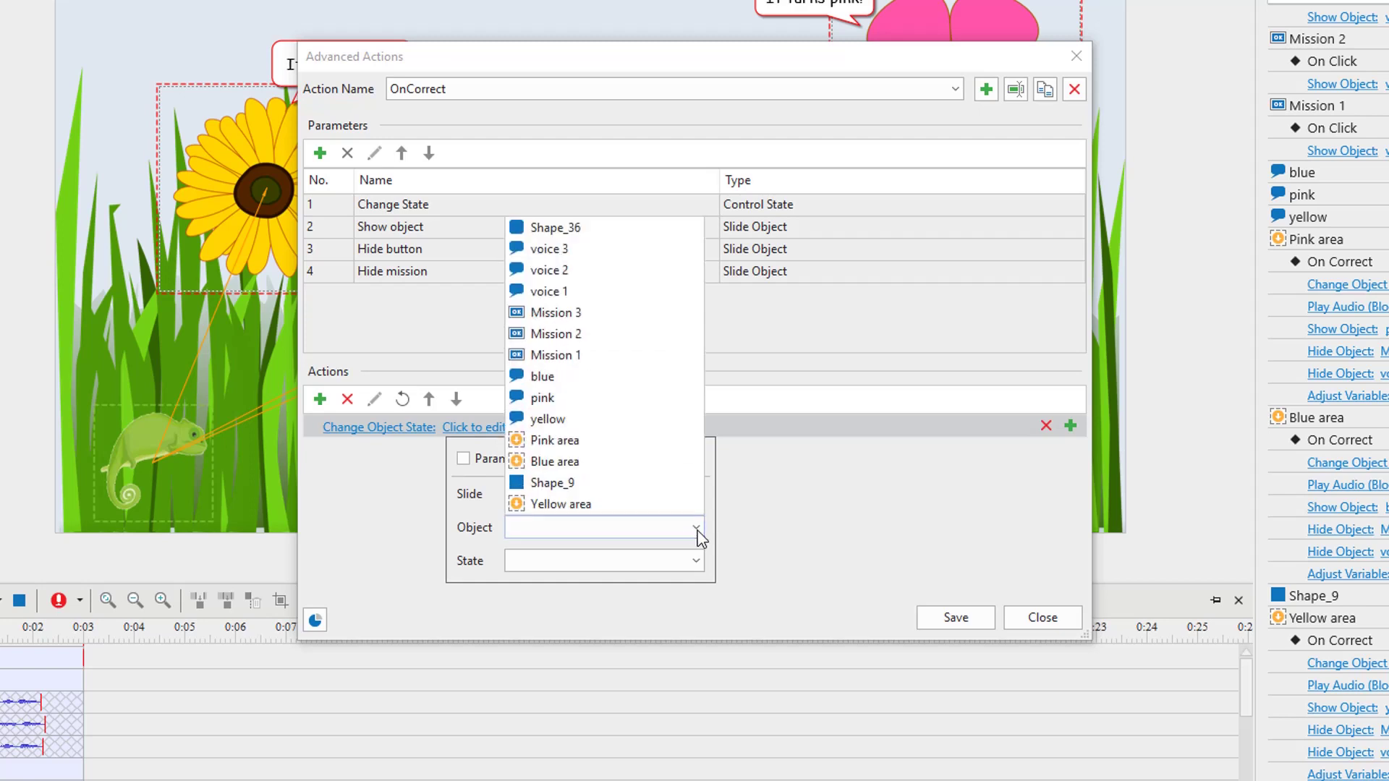
{"action": "left_click", "coordinate": [688, 482]}
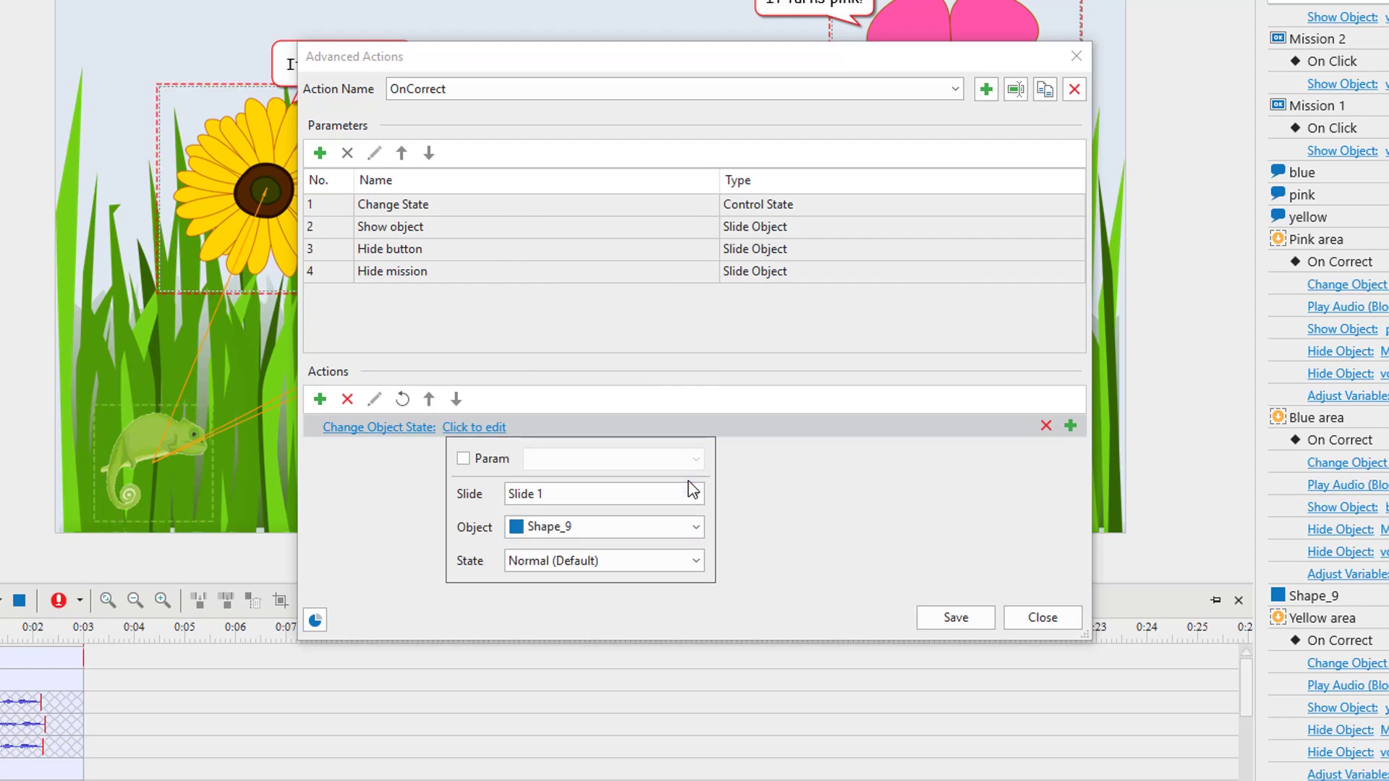
{"action": "left_click", "coordinate": [464, 459]}
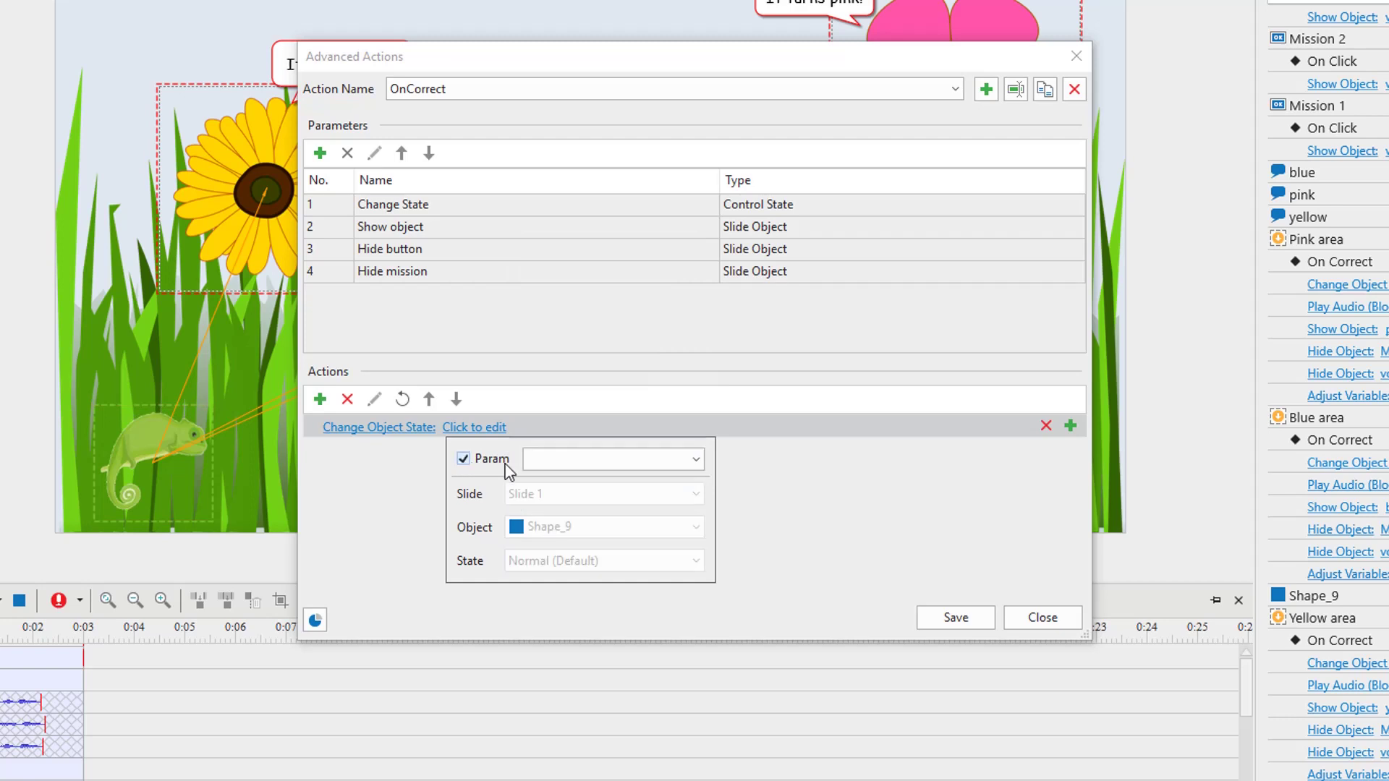
{"action": "left_click", "coordinate": [697, 463]}
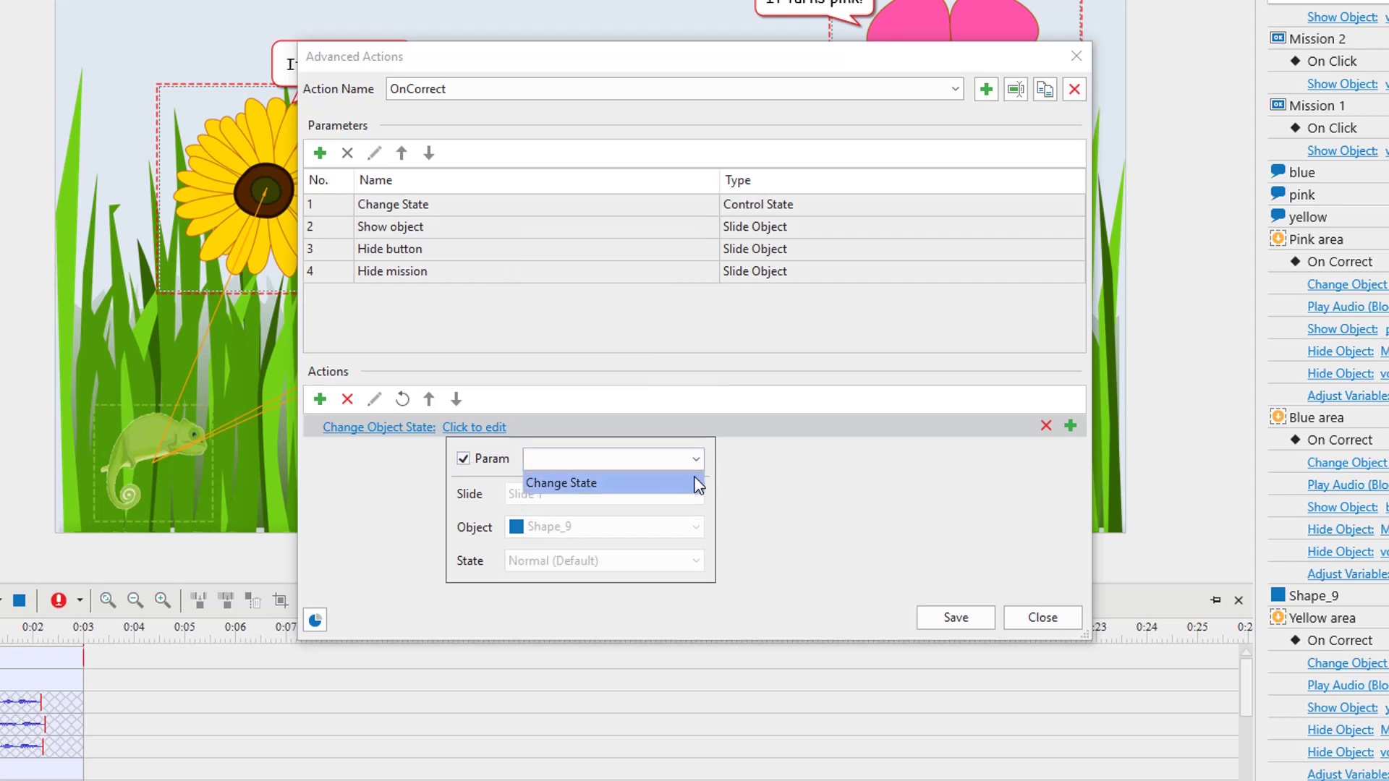
{"action": "left_click", "coordinate": [695, 482]}
{"action": "left_click", "coordinate": [772, 498]}
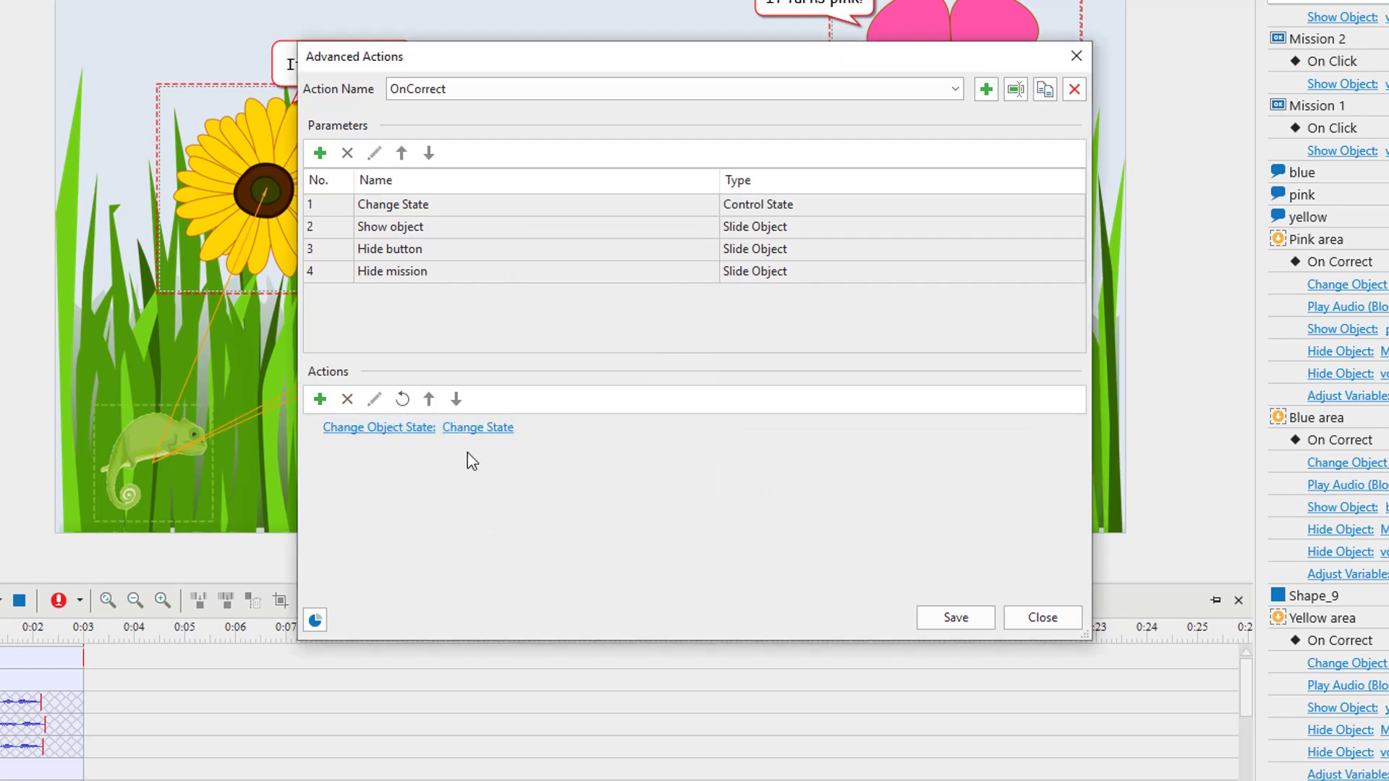
Add a Play Audio action with the Correct 1 sound, then save and close the editor
{"action": "left_click", "coordinate": [327, 405]}
{"action": "left_click", "coordinate": [436, 486]}
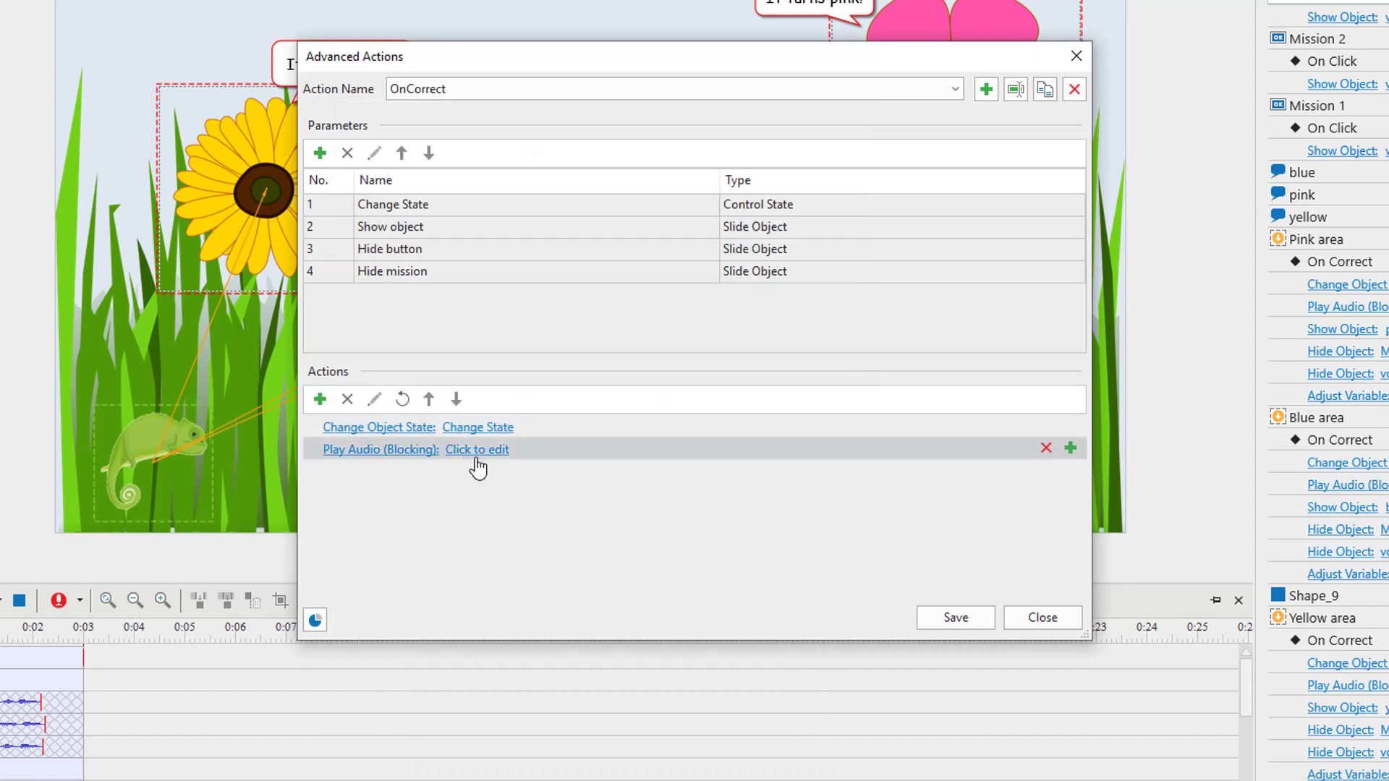
{"action": "left_click", "coordinate": [478, 449]}
{"action": "left_click", "coordinate": [732, 515]}
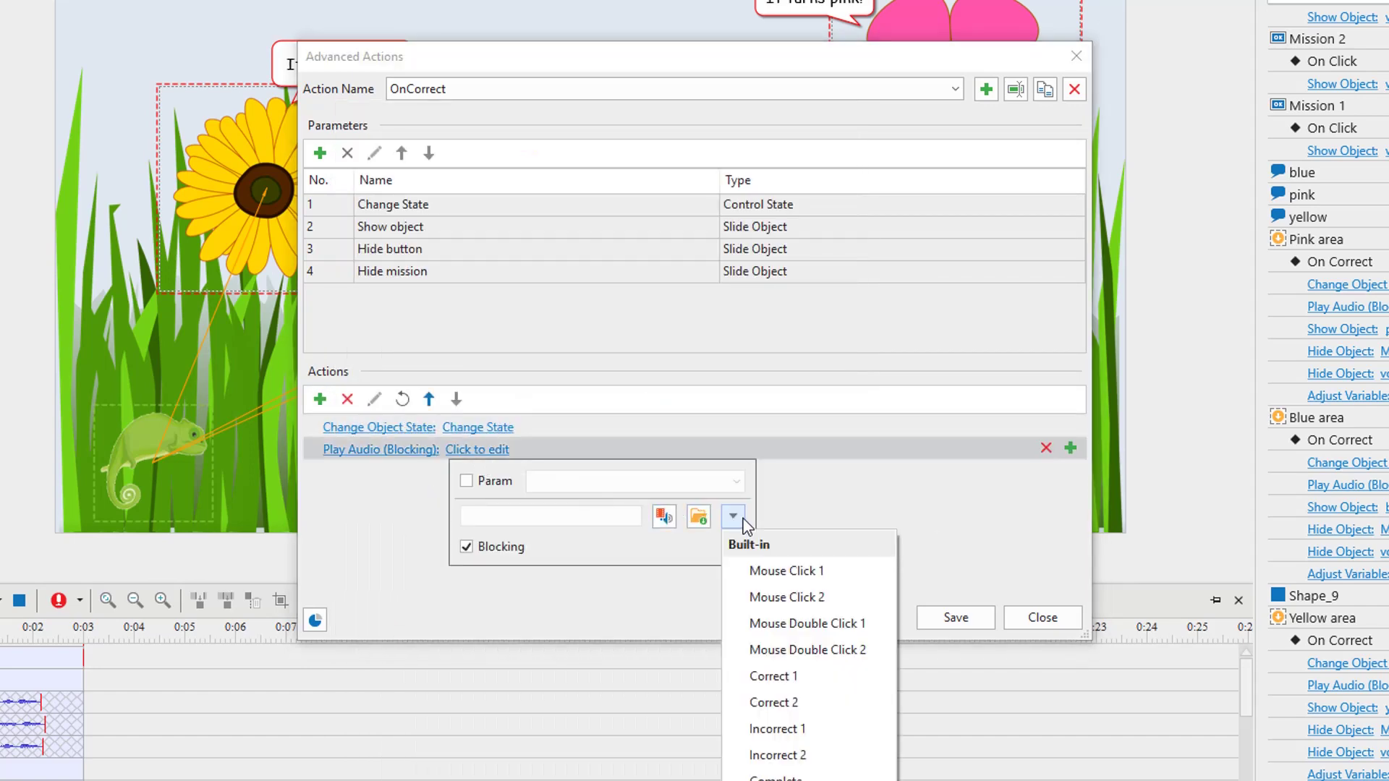
{"action": "left_click", "coordinate": [784, 676]}
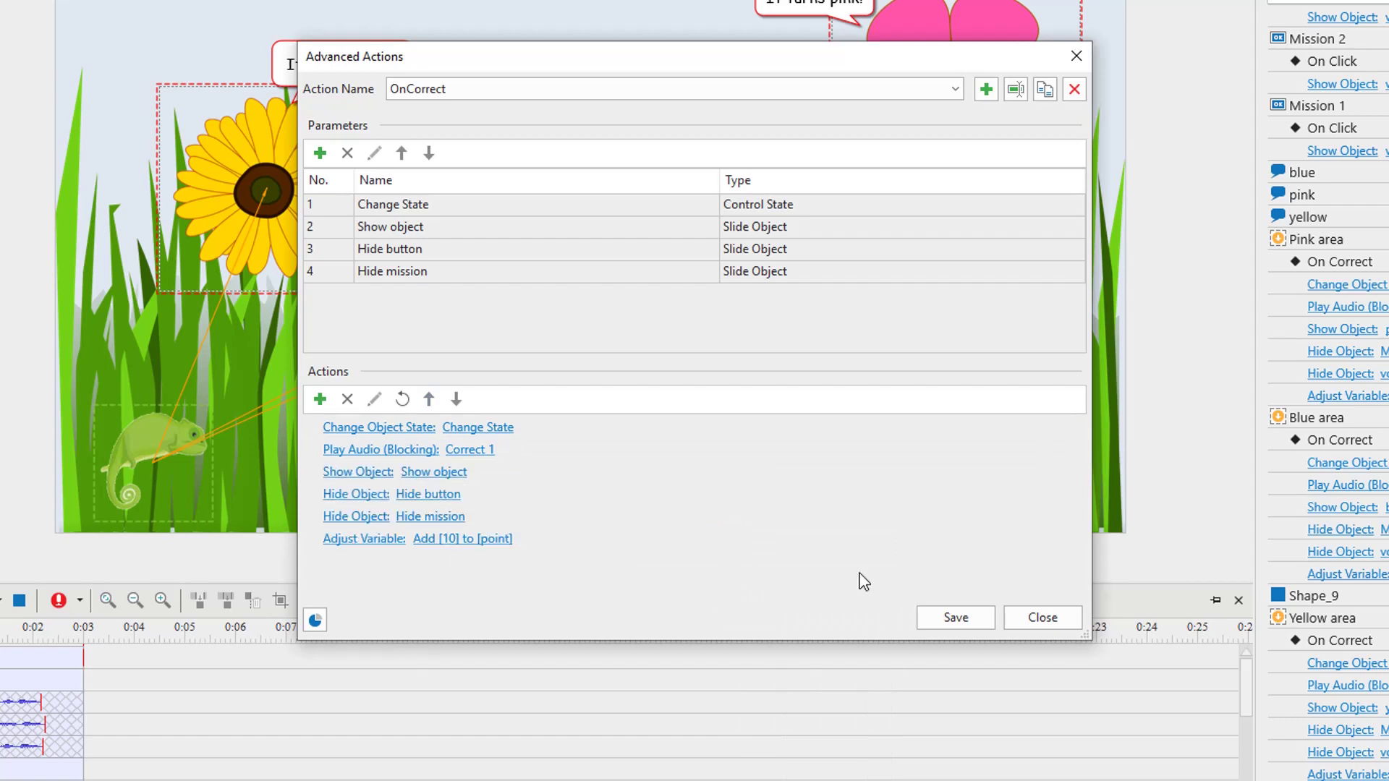
{"action": "left_click", "coordinate": [980, 620]}
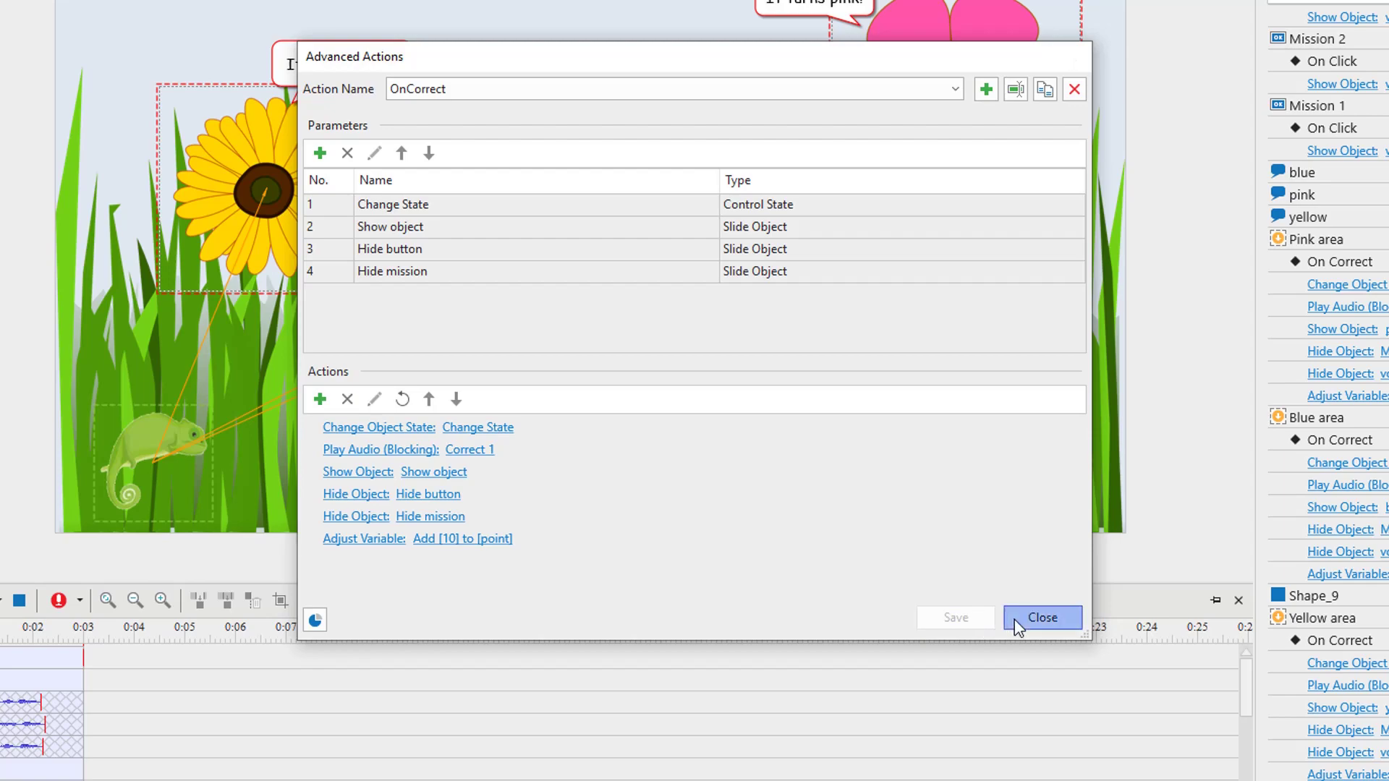
{"action": "left_click", "coordinate": [1014, 619]}
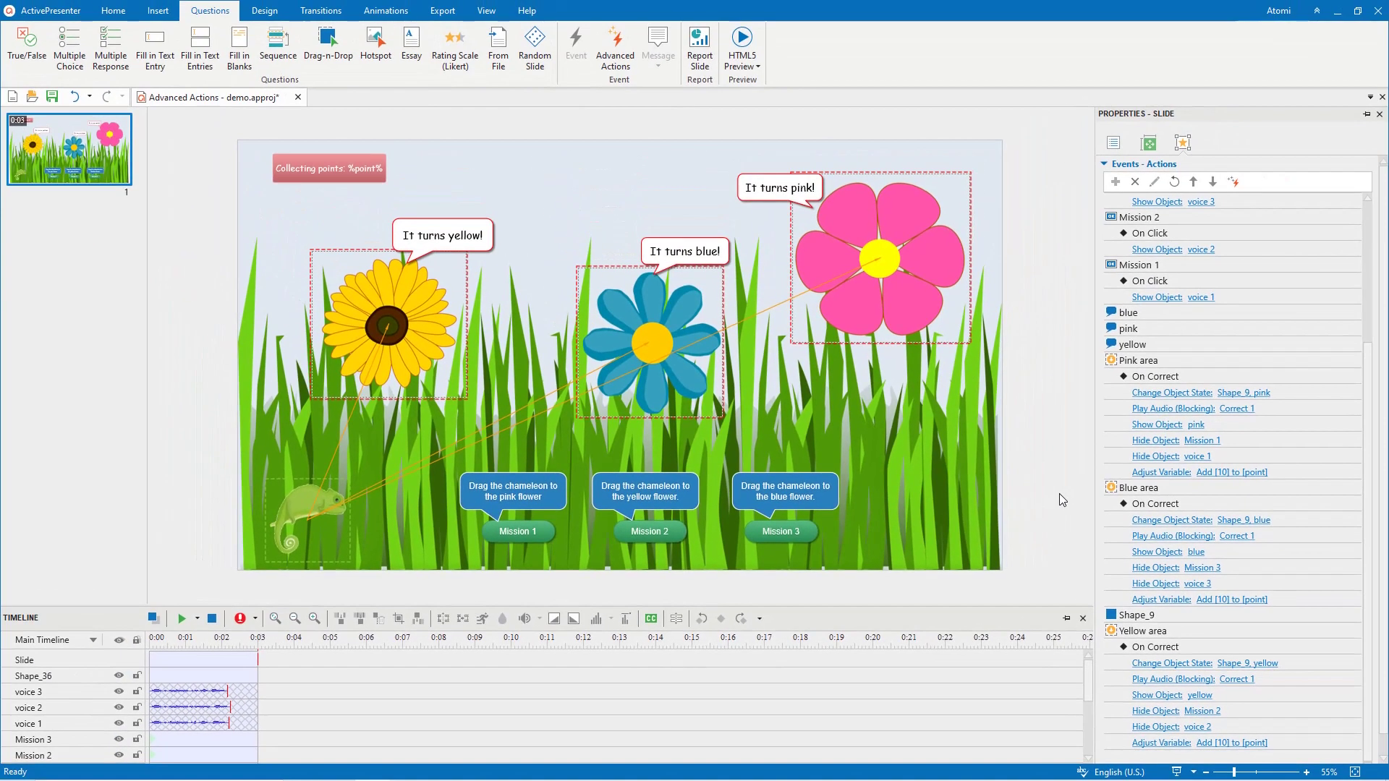
Delete the old On Correct event and add a new On Correct event to Pink area
{"action": "mouse_move", "coordinate": [1344, 391]}
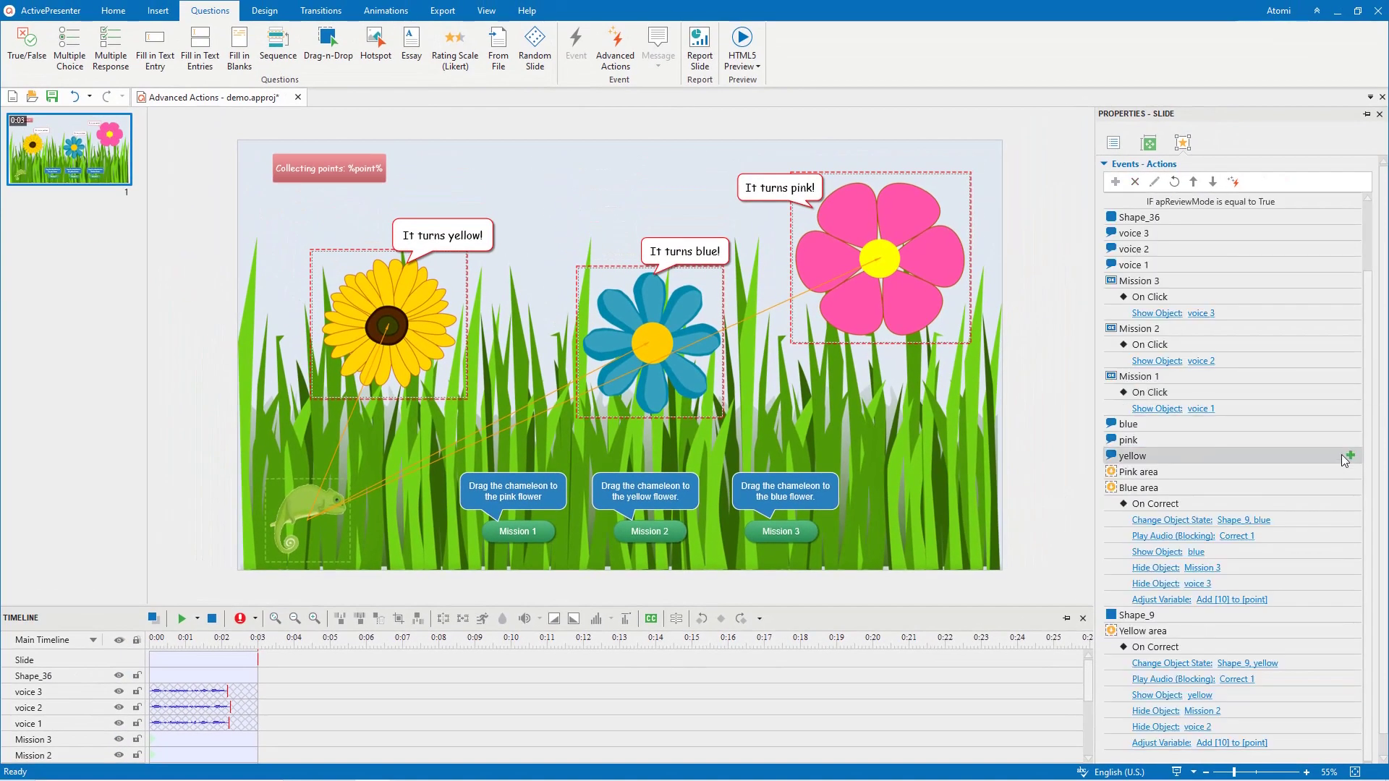
{"action": "left_click", "coordinate": [1333, 503]}
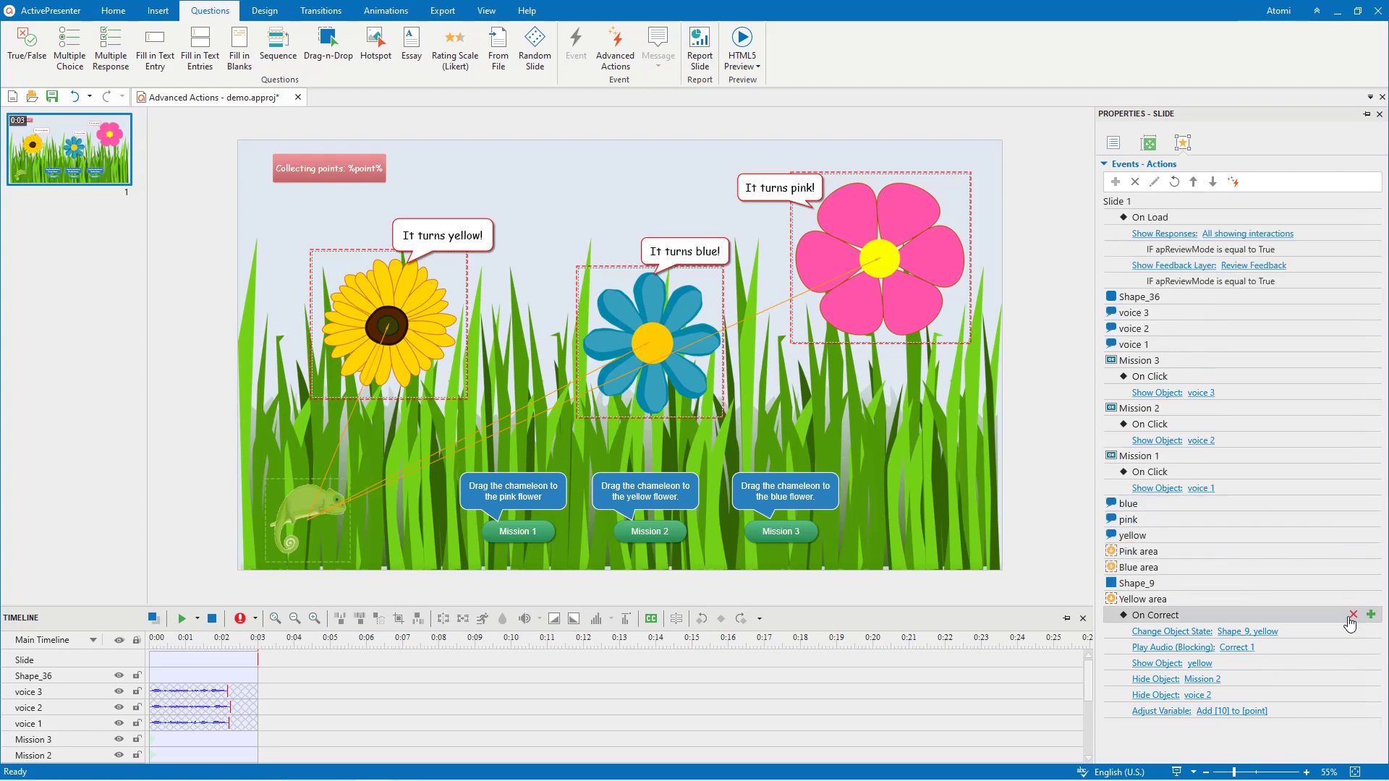
{"action": "left_click", "coordinate": [1370, 552]}
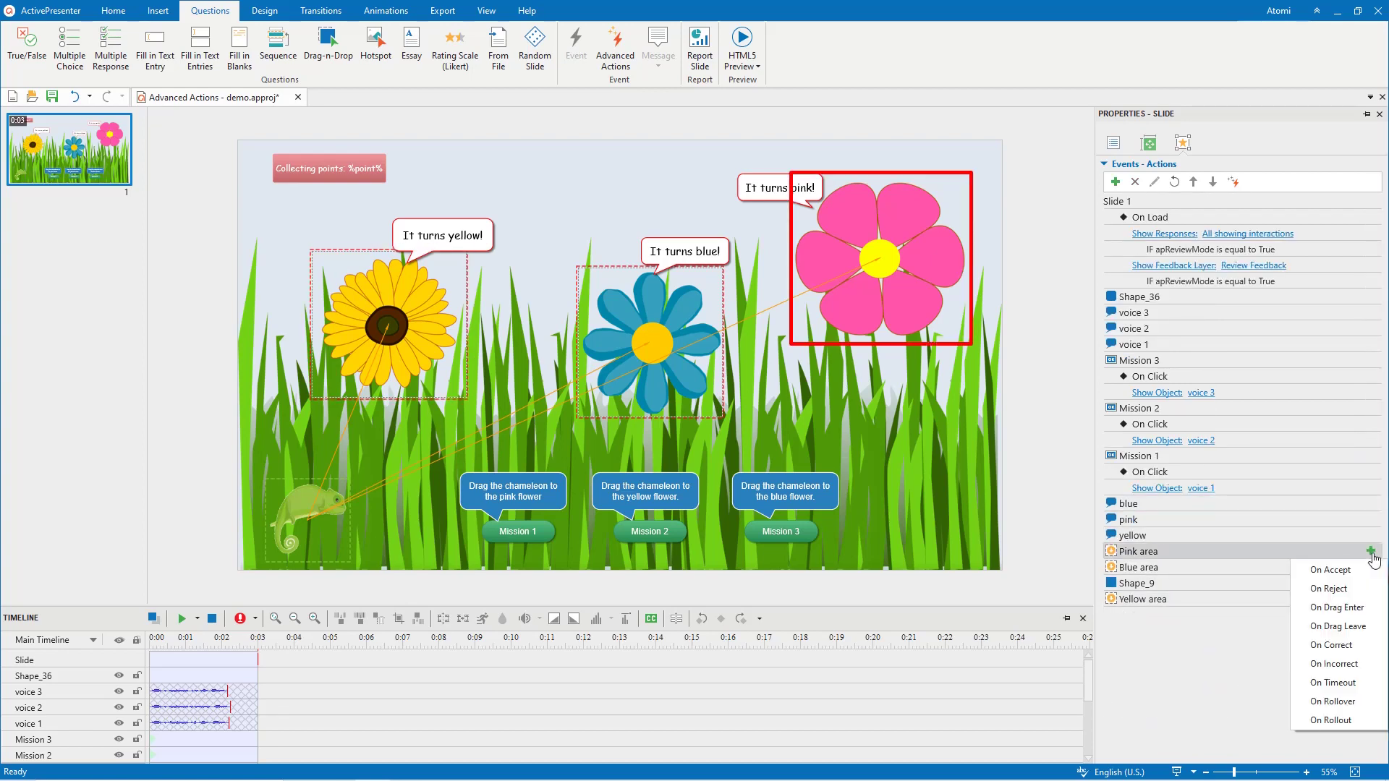
{"action": "left_click", "coordinate": [1352, 644]}
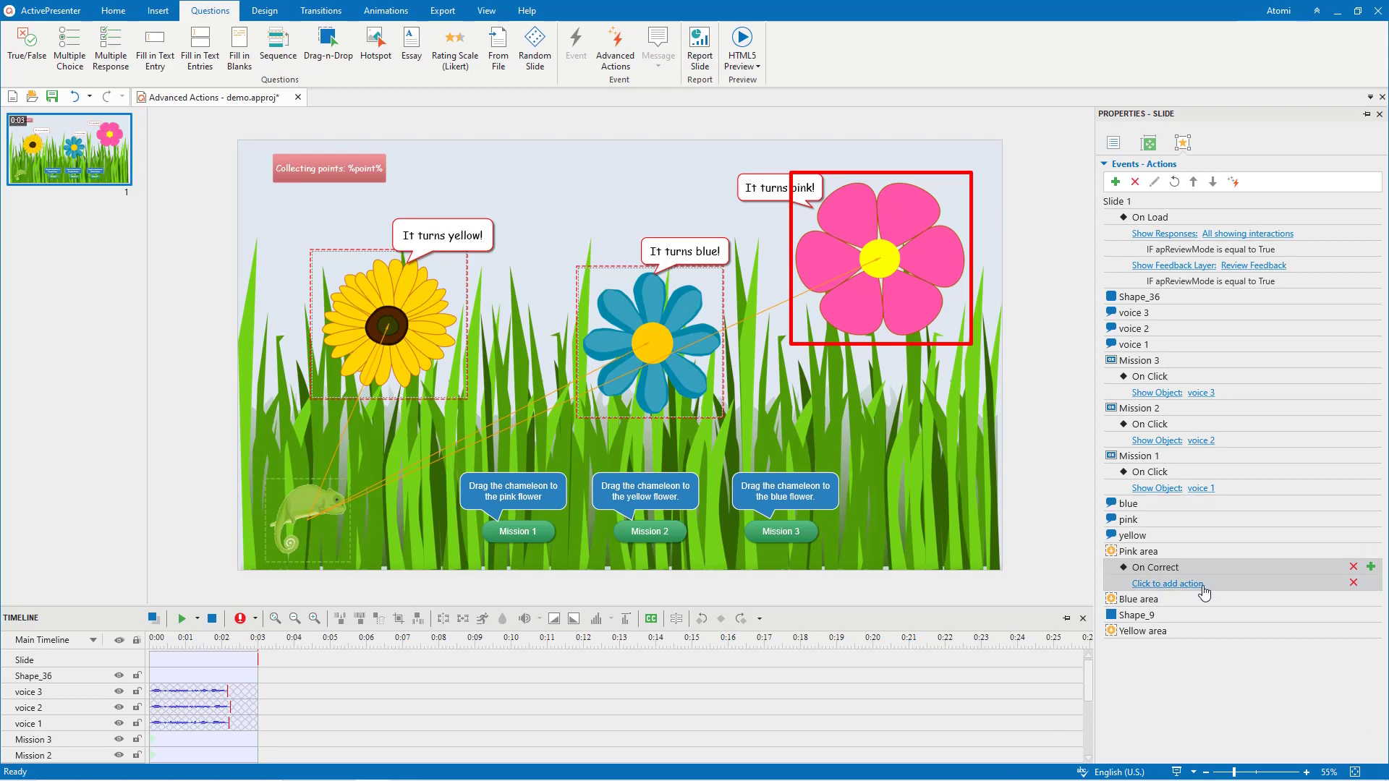
Make Pink area's On Correct event run the OnCorrect advanced action
{"action": "left_click", "coordinate": [1167, 583]}
{"action": "left_click", "coordinate": [1383, 562]}
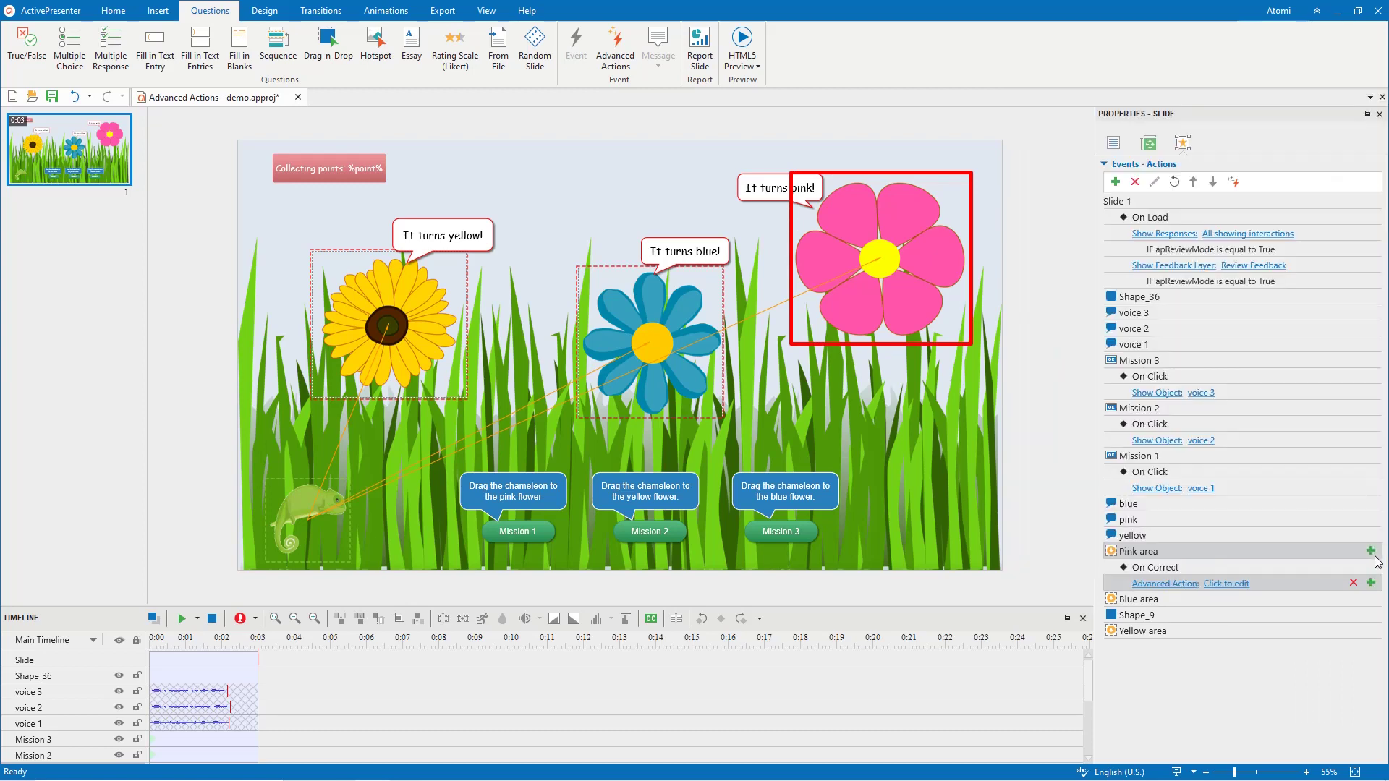
{"action": "left_click", "coordinate": [1246, 588]}
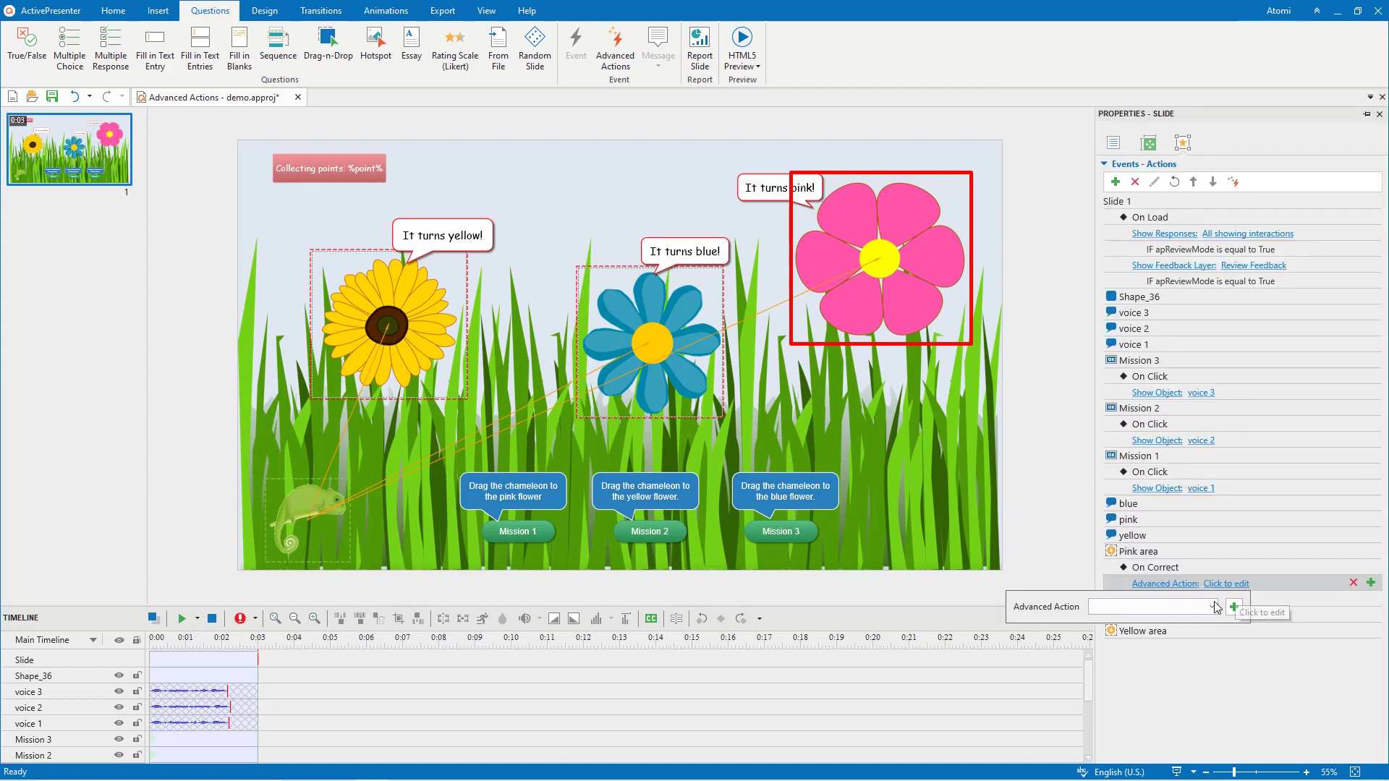
{"action": "left_click", "coordinate": [1212, 606]}
{"action": "left_click", "coordinate": [1204, 622]}
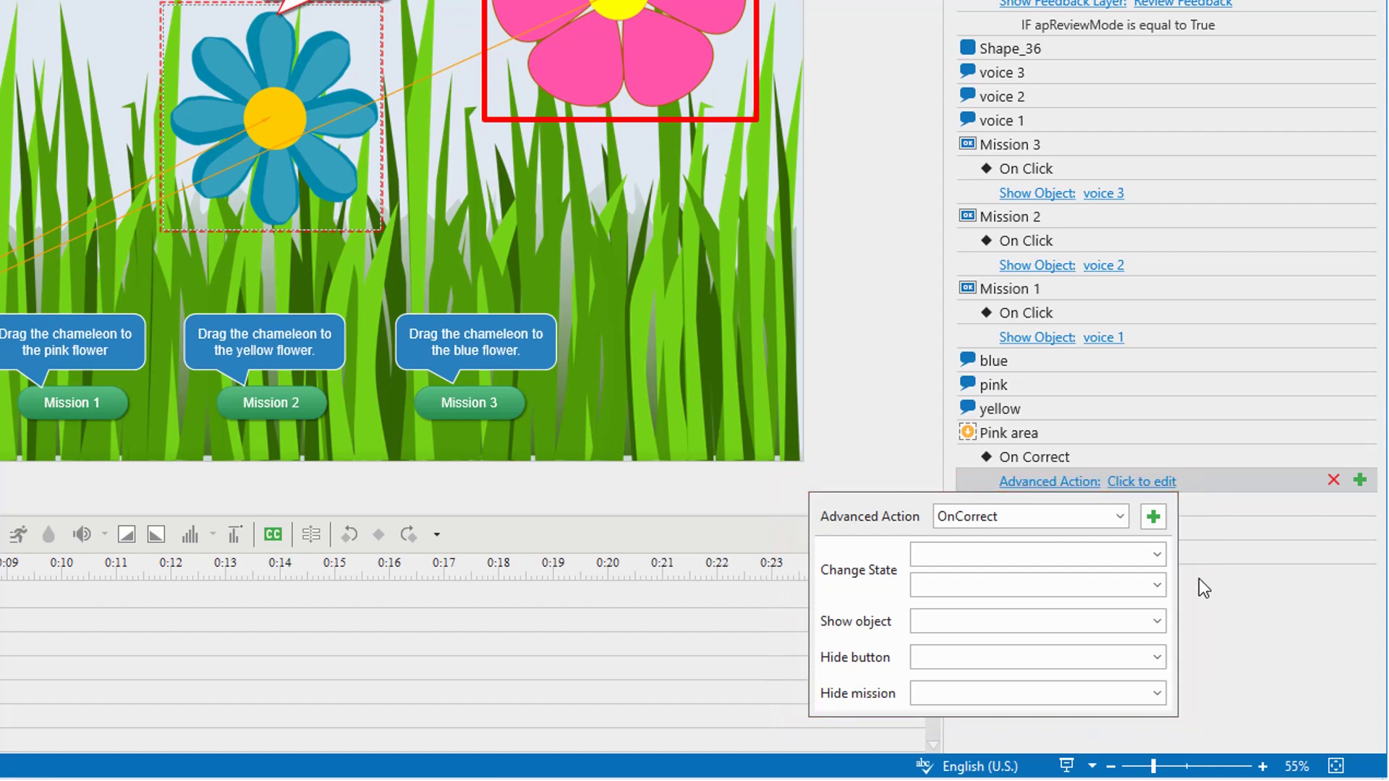
Fill Pink area's parameters: Shape_9 to pink state, show pink, hide Mission 1 and voice 1
{"action": "left_click", "coordinate": [1156, 556]}
{"action": "left_click", "coordinate": [1149, 514]}
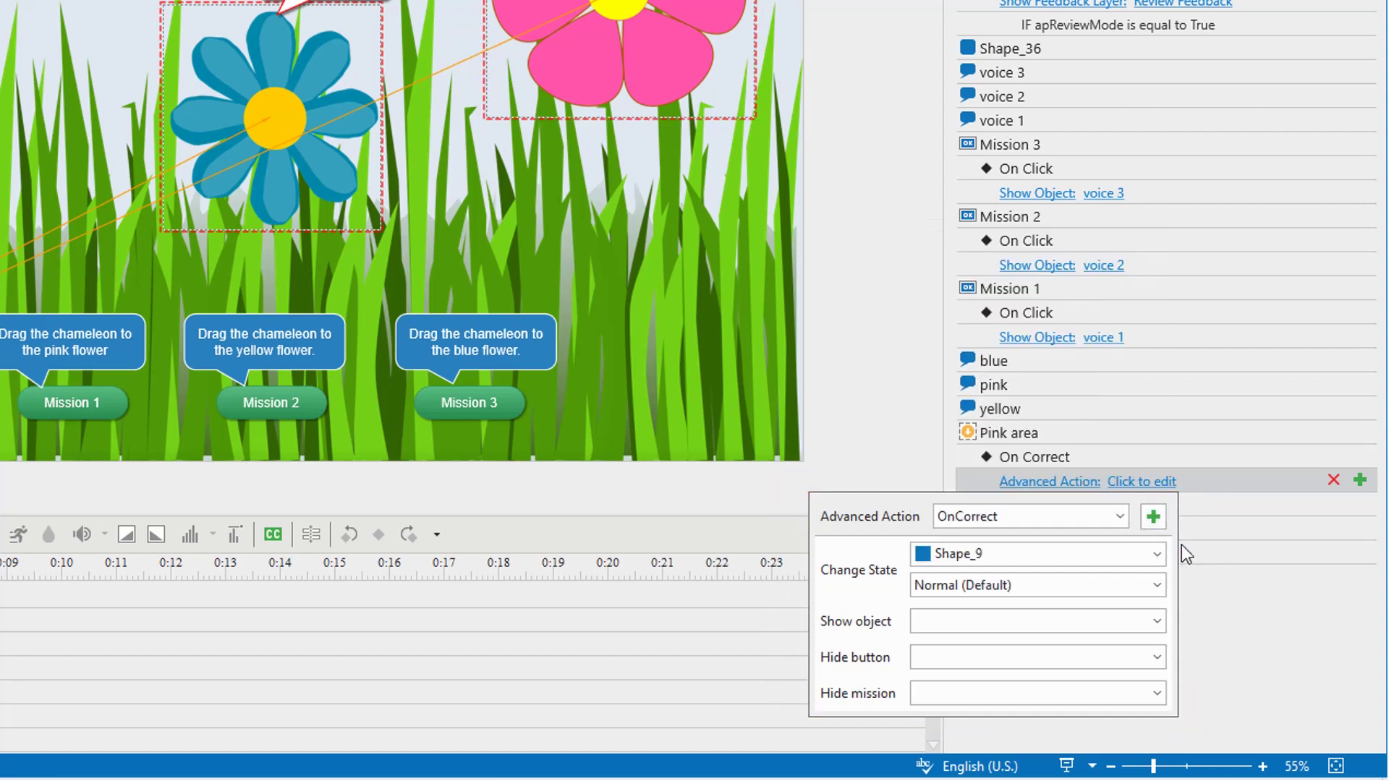
{"action": "left_click", "coordinate": [1157, 586]}
{"action": "left_click", "coordinate": [1161, 400]}
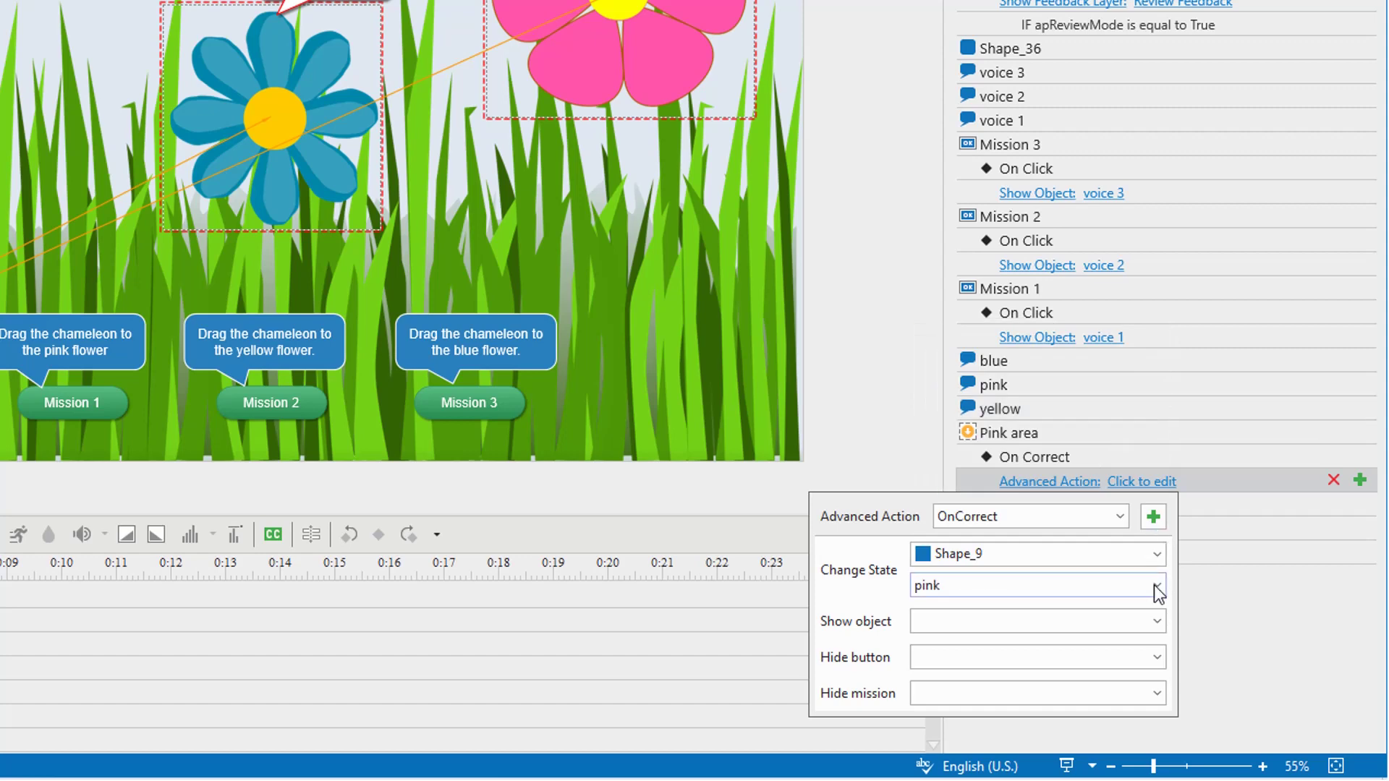
{"action": "left_click", "coordinate": [1155, 622]}
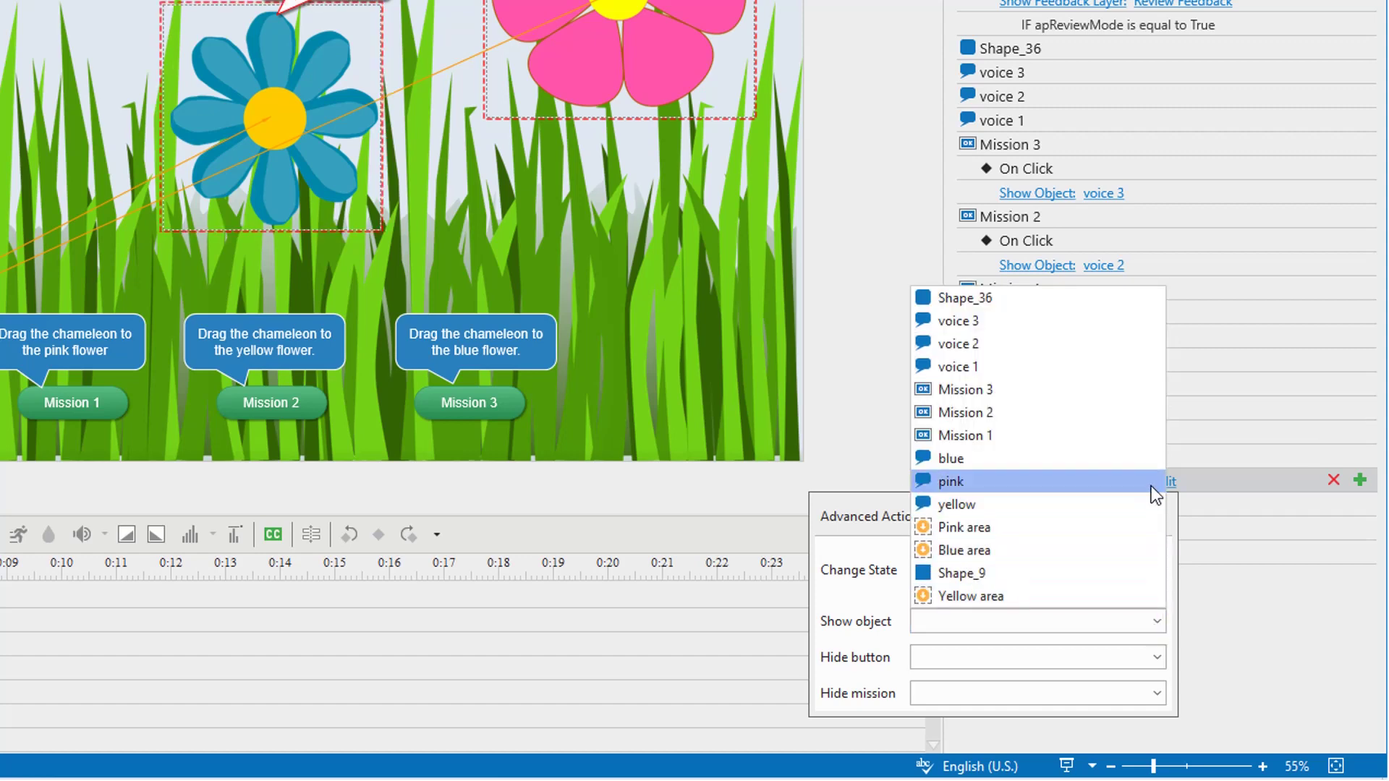
{"action": "left_click", "coordinate": [1152, 481]}
{"action": "left_click", "coordinate": [1157, 655]}
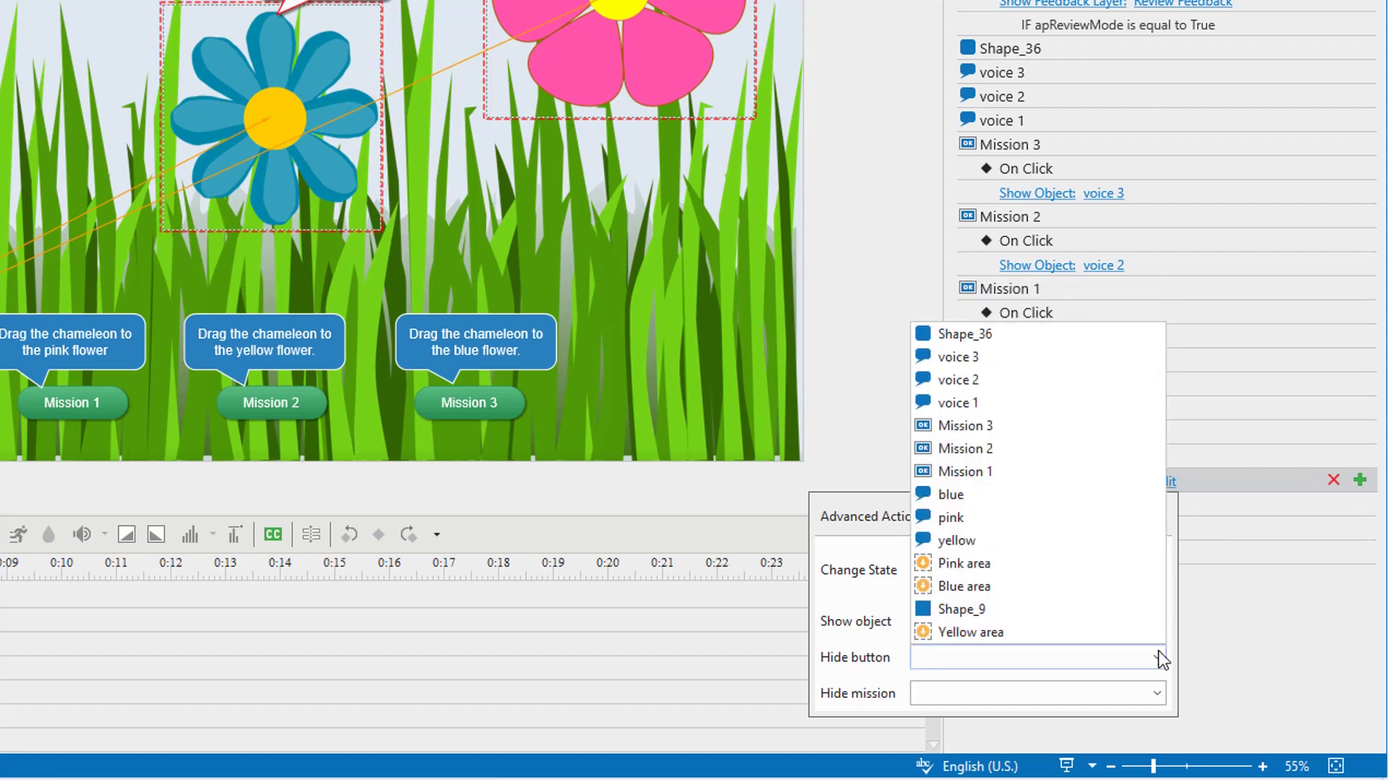
{"action": "left_click", "coordinate": [1147, 471]}
{"action": "left_click", "coordinate": [1155, 693]}
{"action": "left_click", "coordinate": [1135, 440]}
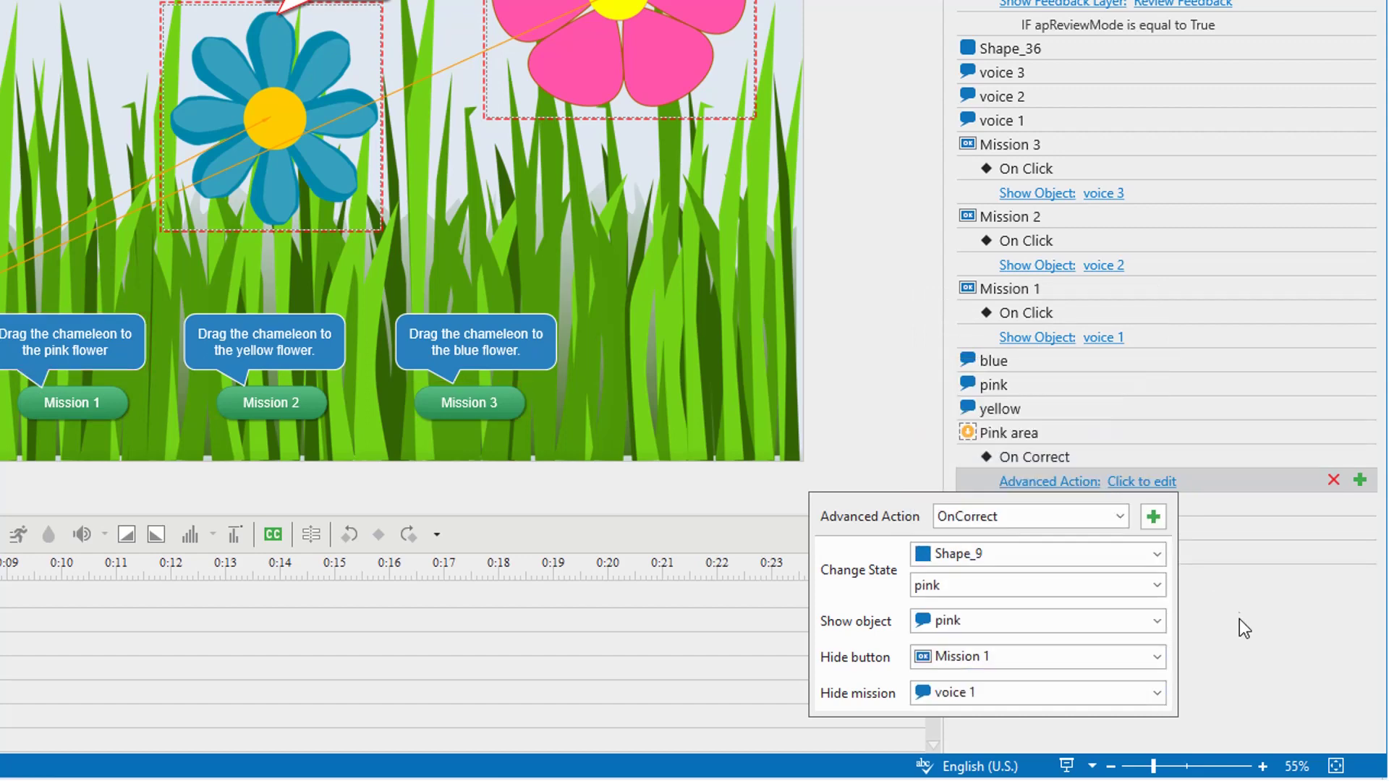
{"action": "left_click", "coordinate": [1239, 618]}
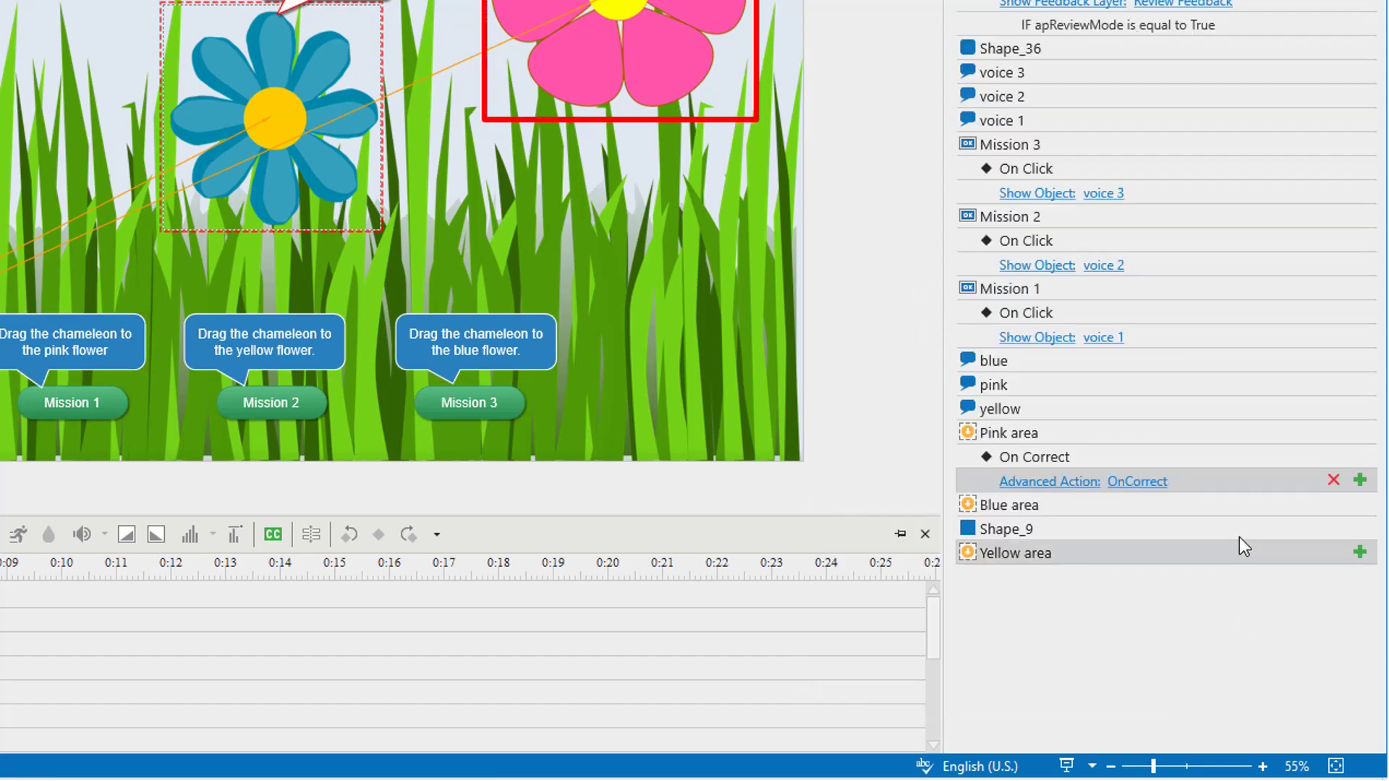
Copy Pink area's OnCorrect action and paste it onto Blue area
{"action": "right_click", "coordinate": [1247, 479]}
{"action": "left_click", "coordinate": [1250, 522]}
{"action": "left_click", "coordinate": [1265, 509]}
{"action": "right_click", "coordinate": [1250, 506]}
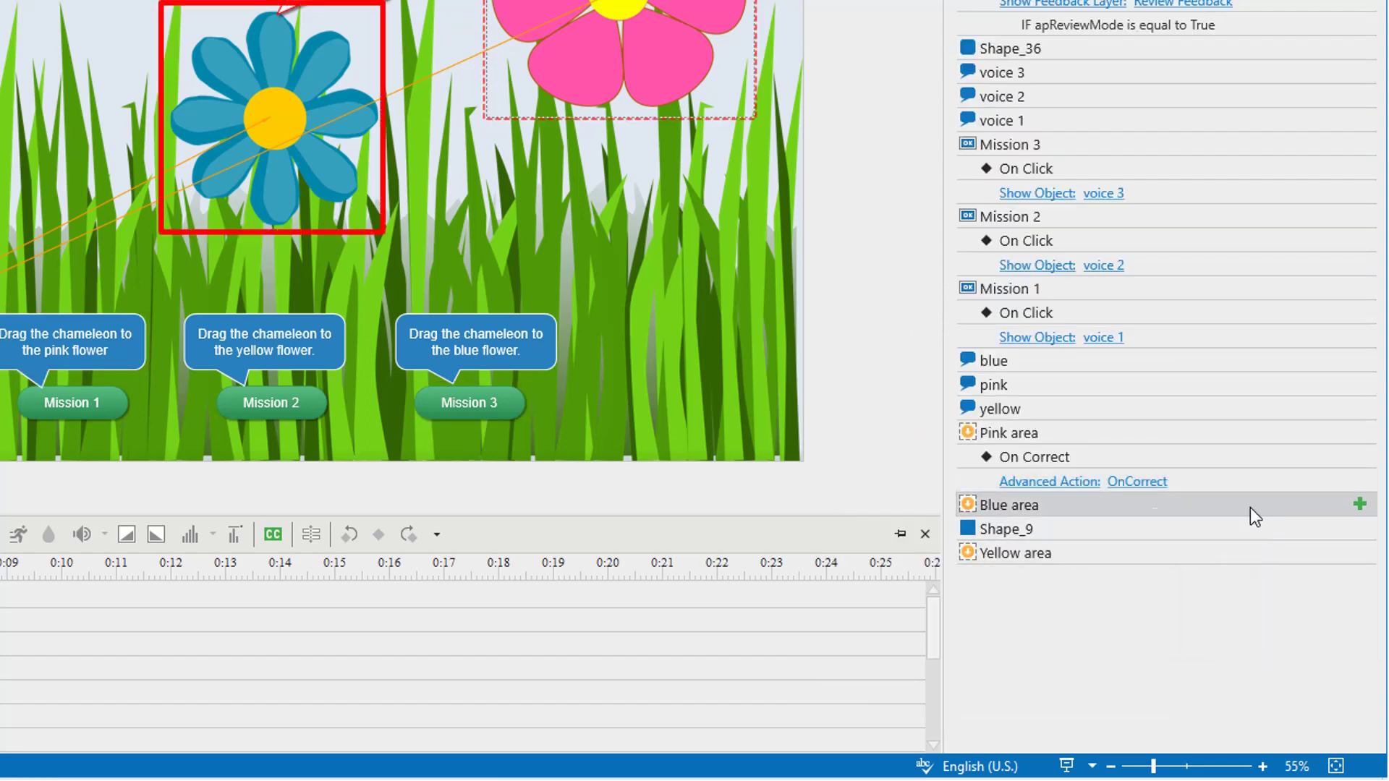
{"action": "left_click", "coordinate": [1252, 575]}
Set Blue area's parameters: Shape_9 to blue state, show blue, hide Mission 3 and voice 3
{"action": "left_click", "coordinate": [1154, 556]}
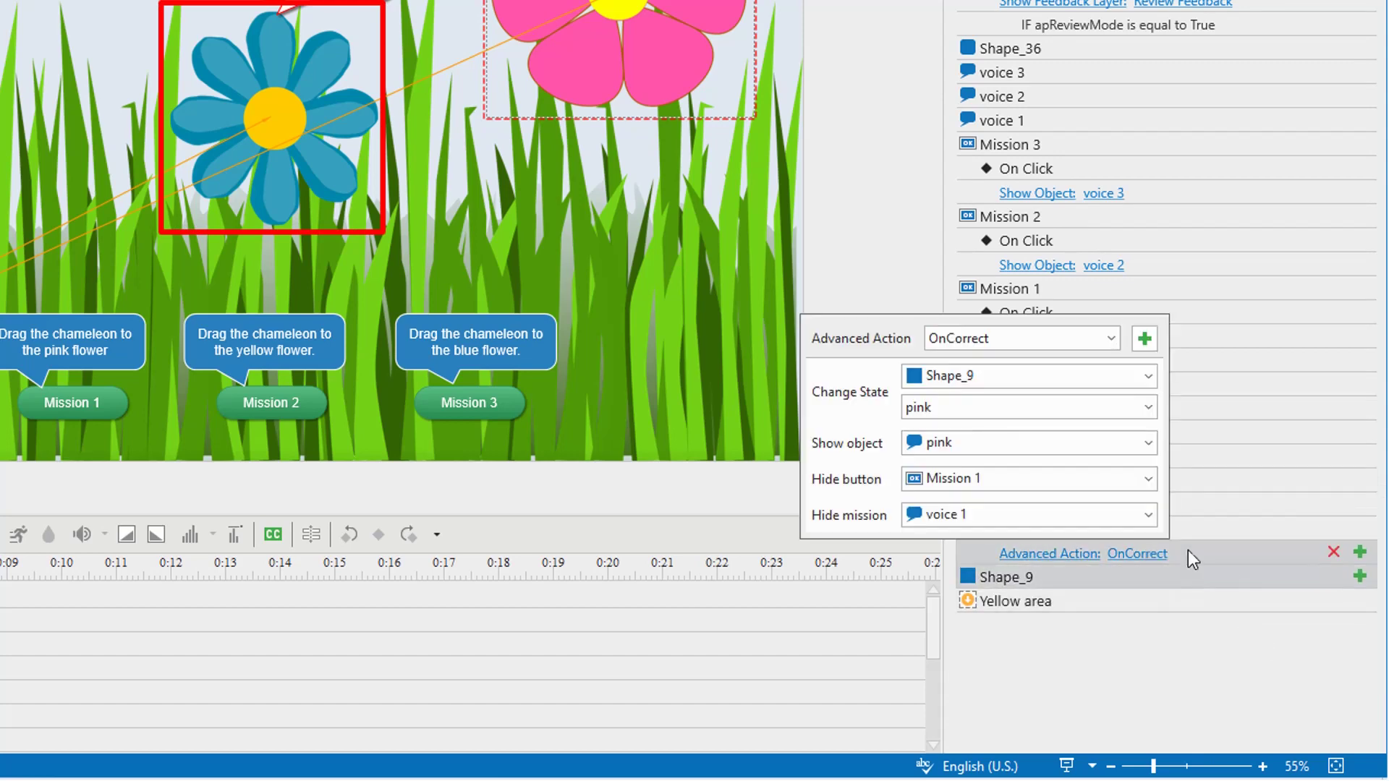
{"action": "left_click", "coordinate": [1149, 407]}
{"action": "scroll", "coordinate": [1151, 405], "scroll_direction": "up", "scroll_amount": 1}
{"action": "left_click", "coordinate": [1135, 474]}
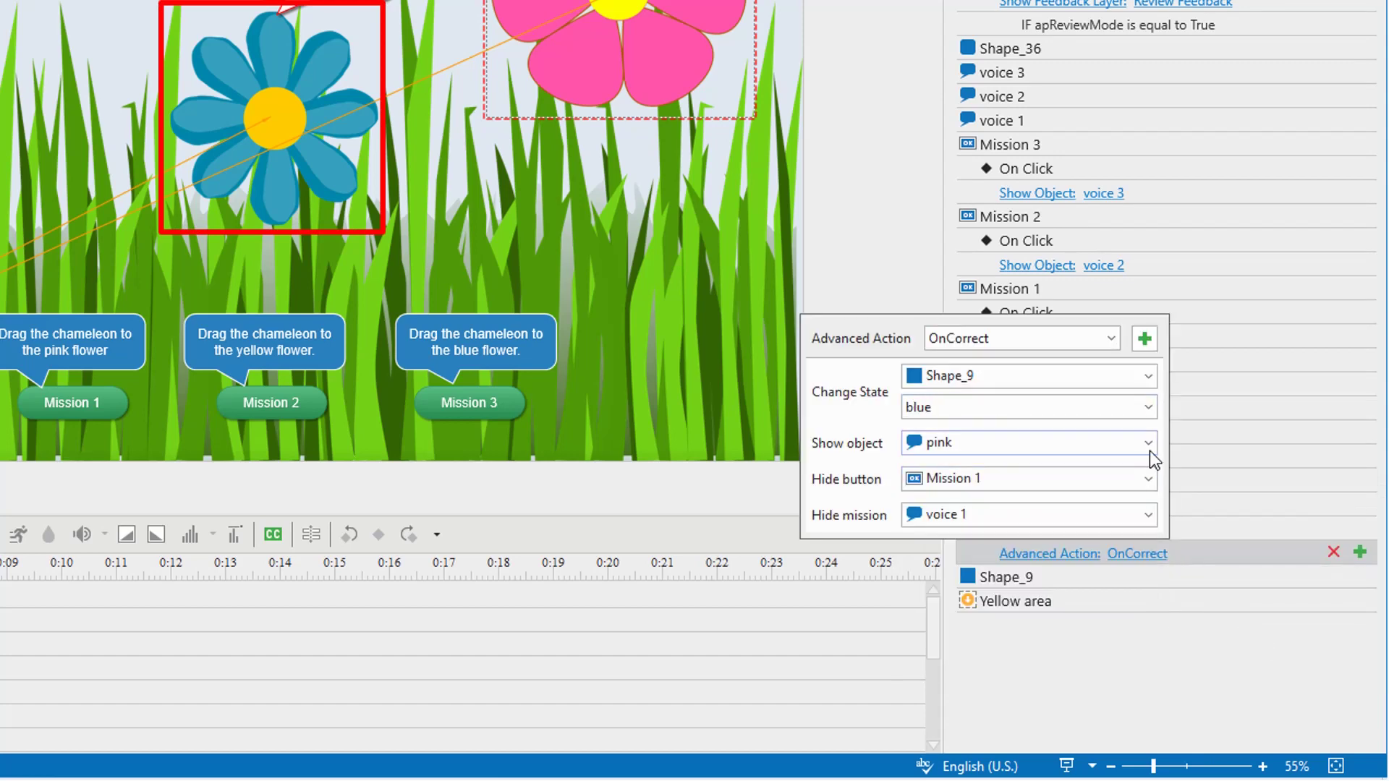
{"action": "left_click", "coordinate": [1149, 443]}
{"action": "left_click", "coordinate": [1089, 626]}
{"action": "left_click", "coordinate": [1149, 479]}
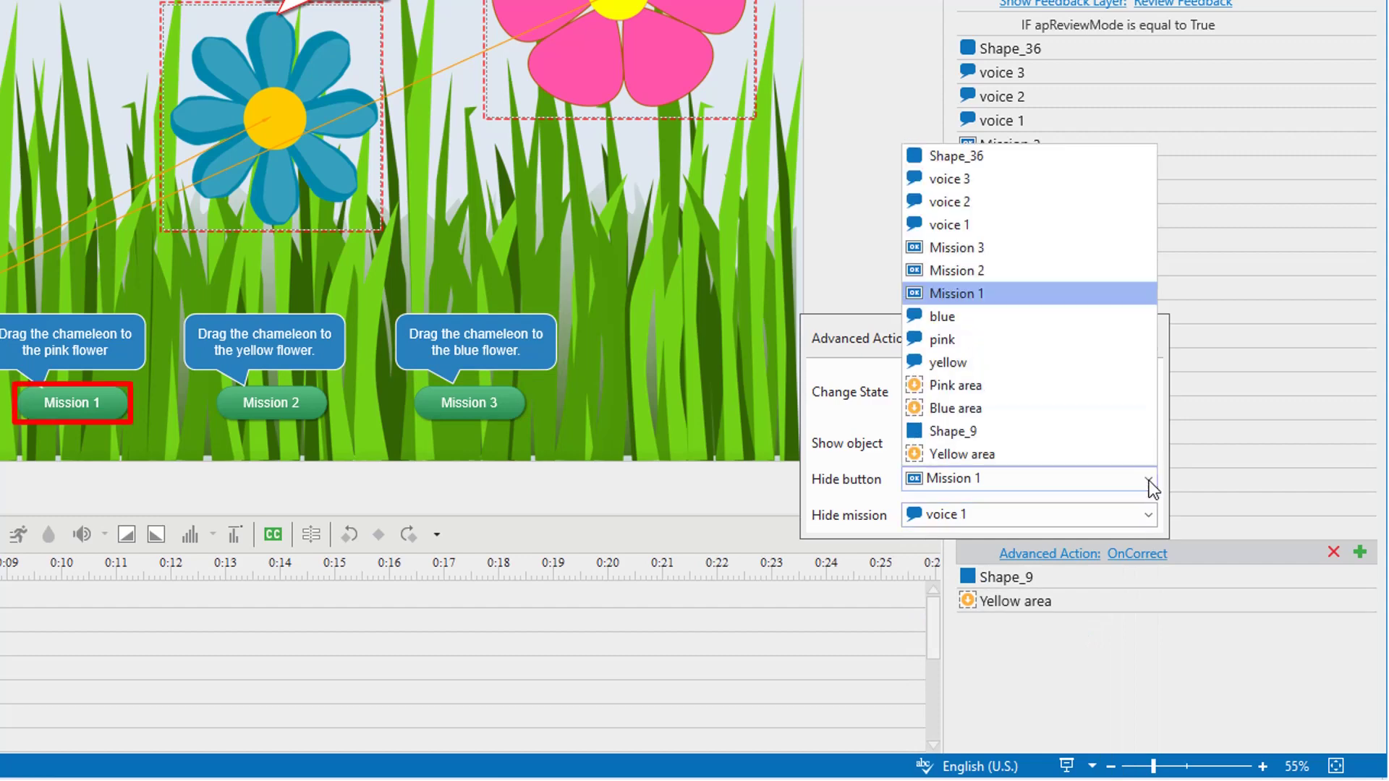
{"action": "left_click", "coordinate": [1135, 250]}
{"action": "left_click", "coordinate": [1147, 514]}
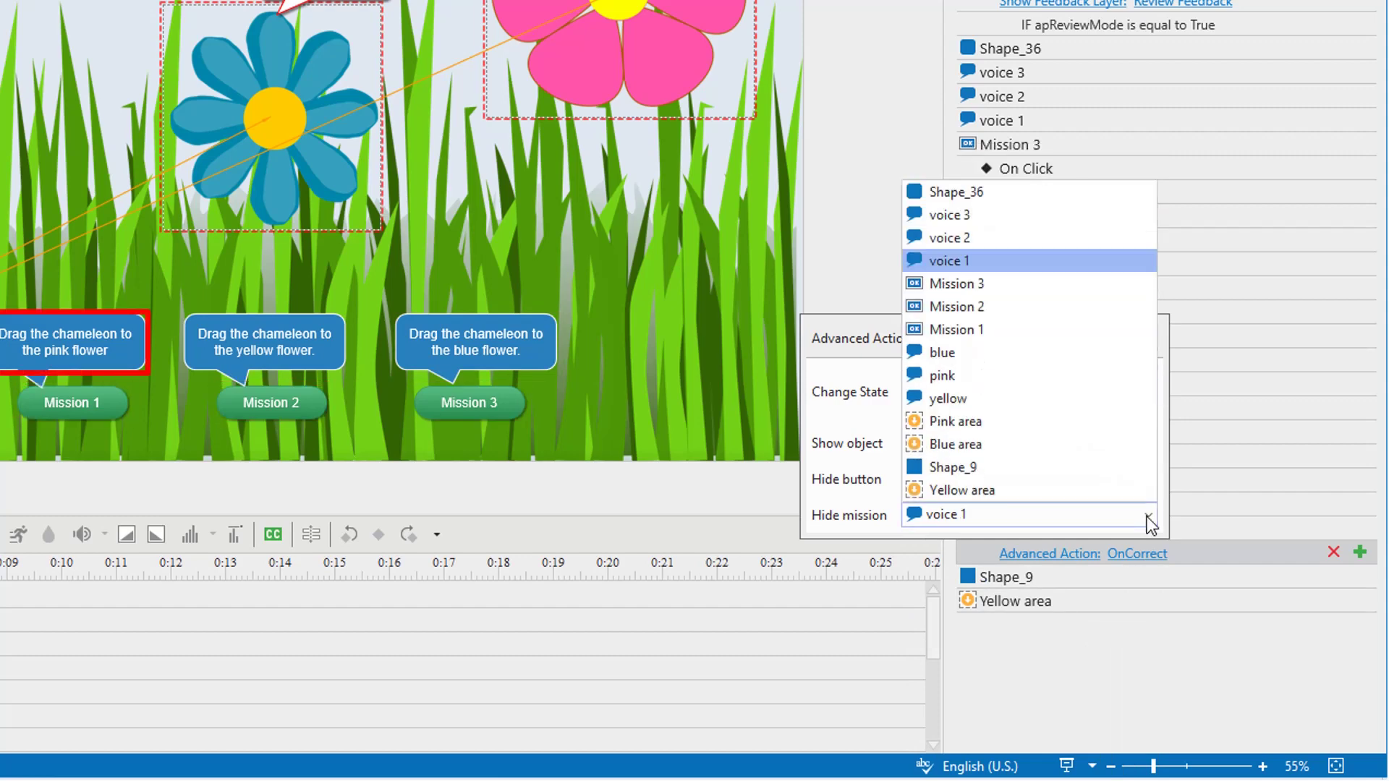
{"action": "left_click", "coordinate": [1113, 217]}
Set Yellow area's hide-mission parameter to voice 2
{"action": "left_click", "coordinate": [1160, 599]}
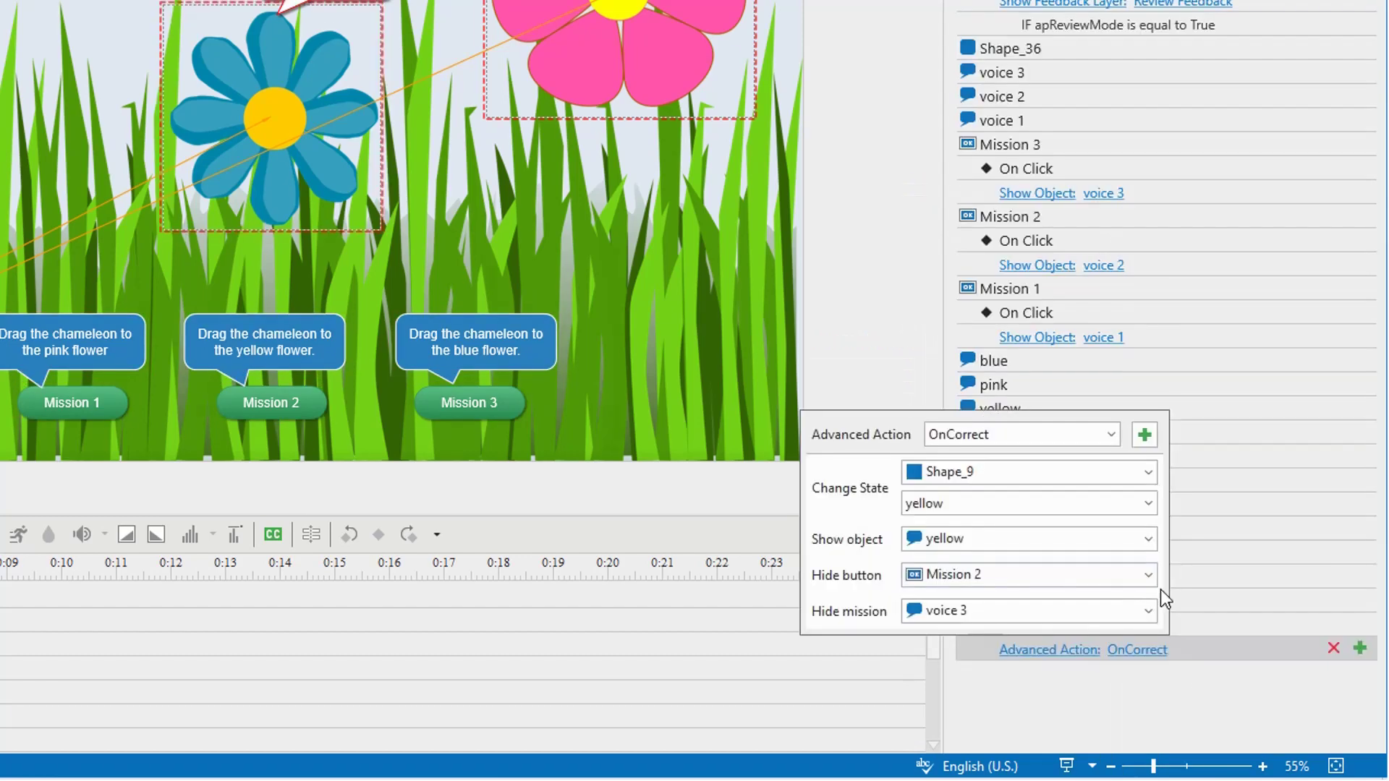
{"action": "left_click", "coordinate": [1148, 611]}
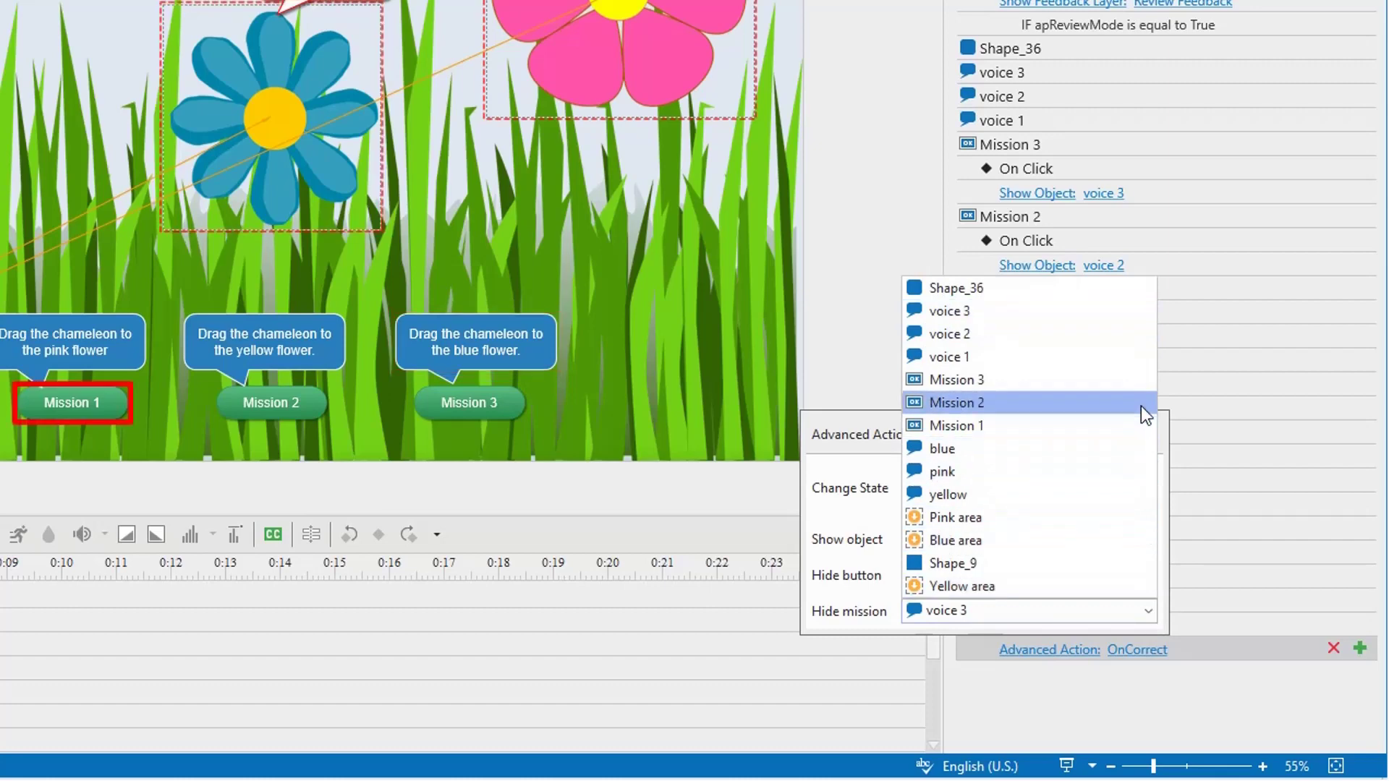
{"action": "left_click", "coordinate": [1135, 340]}
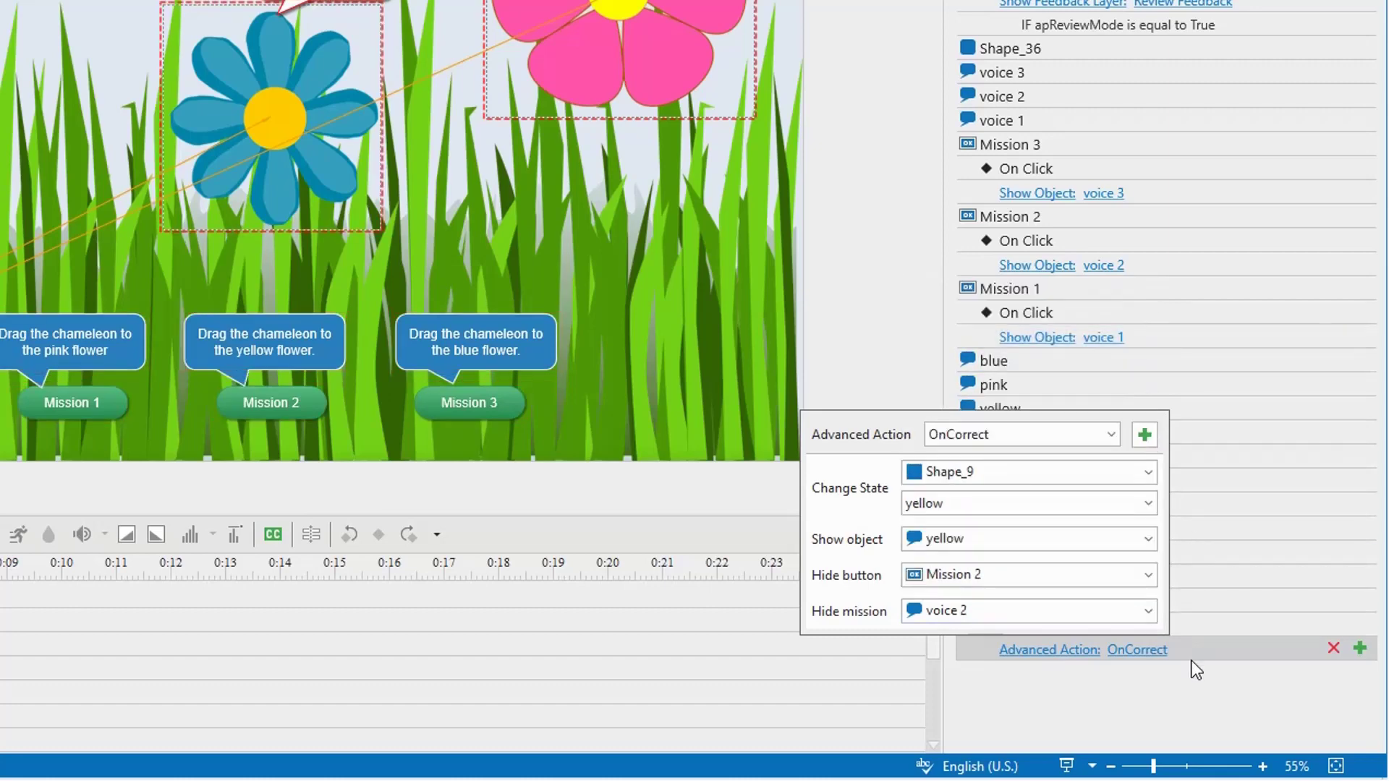
{"action": "left_click", "coordinate": [1191, 681]}
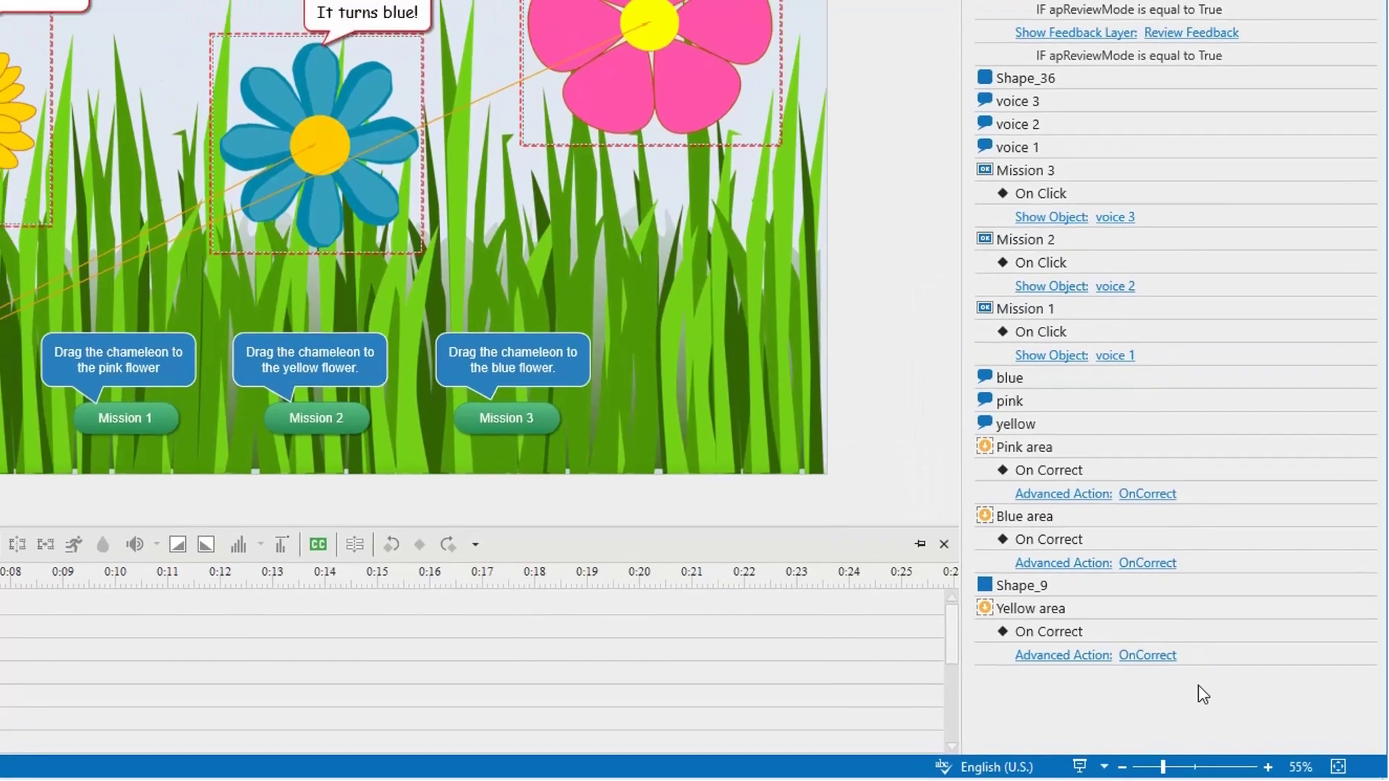